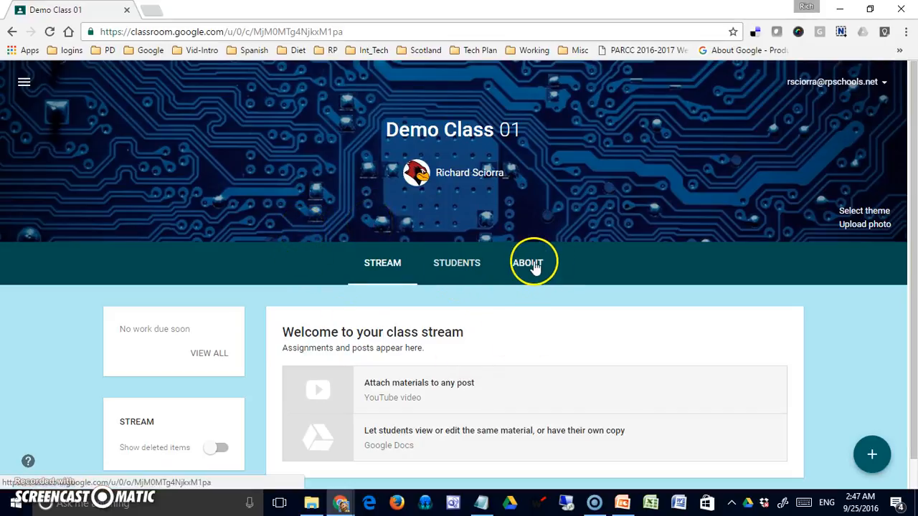
Step: Check the class's work to review and the main navigation options, and return to the Demo Class 01 stream
scroll(493, 313, "down", 1)
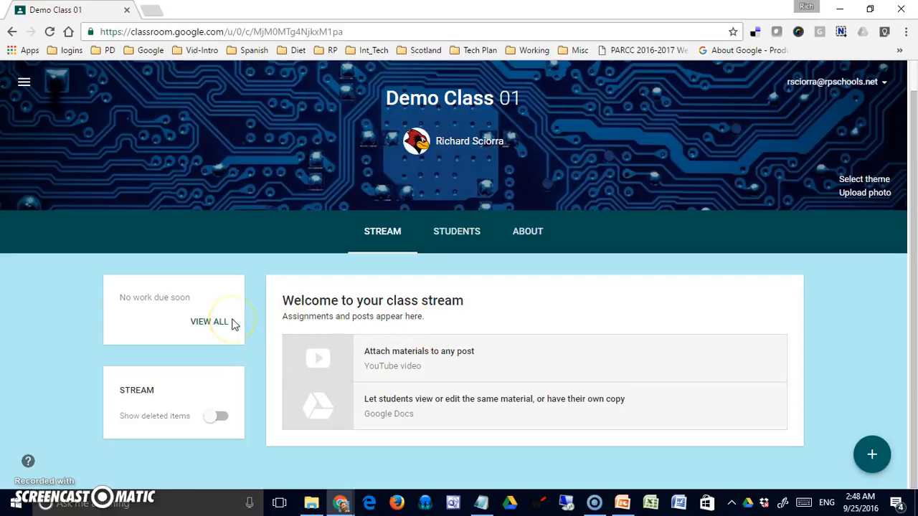
left_click(172, 302)
left_click(175, 330)
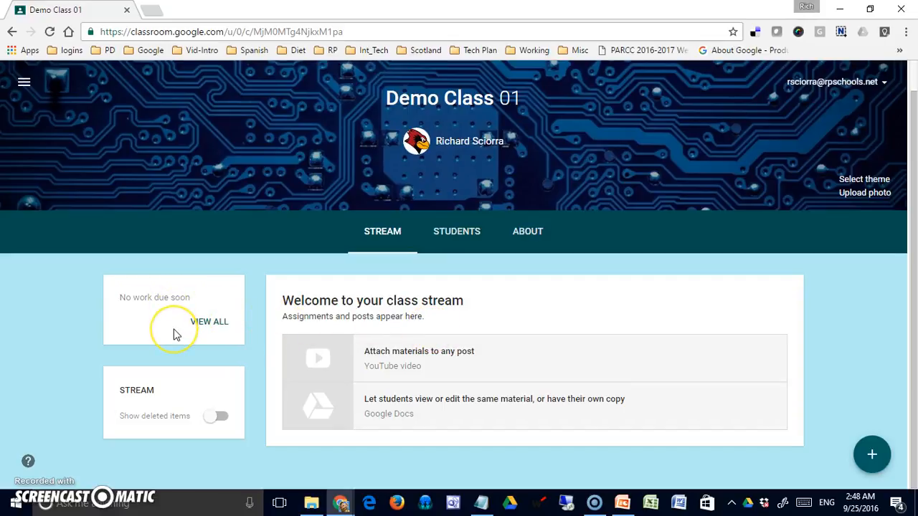
left_click(214, 327)
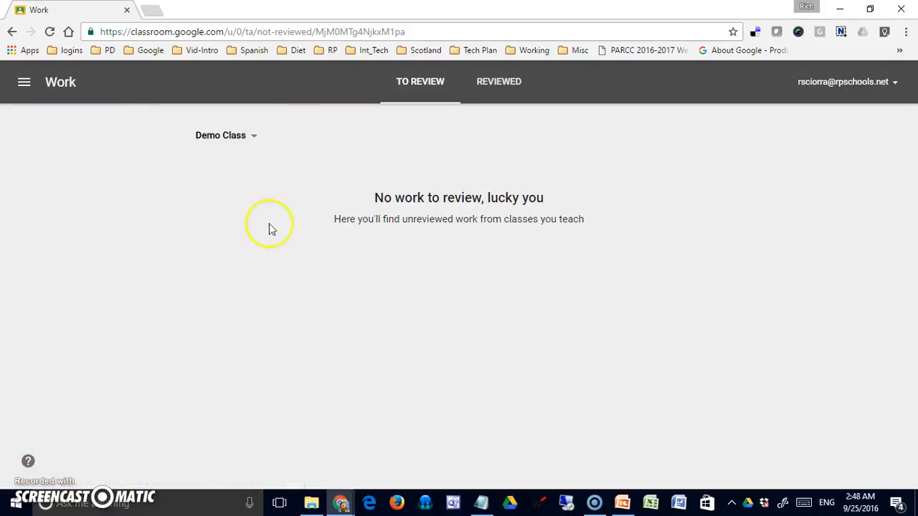
left_click(14, 84)
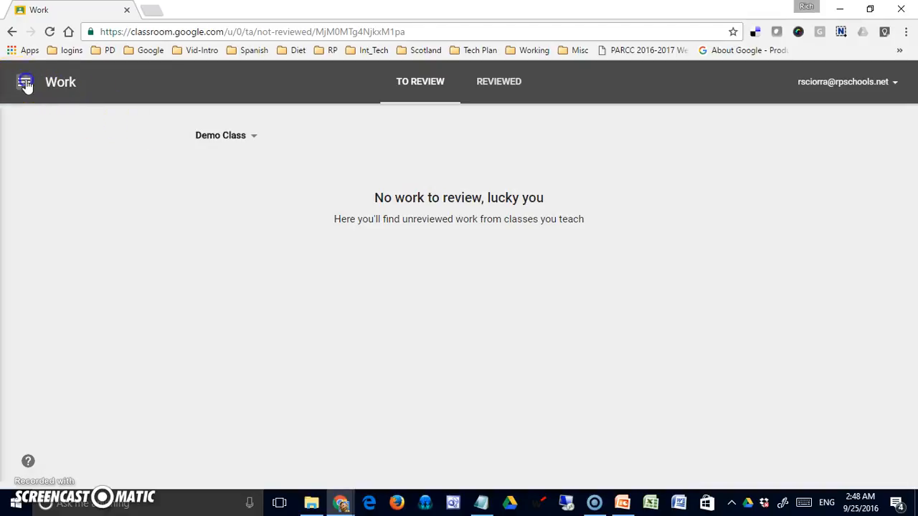
left_click(43, 90)
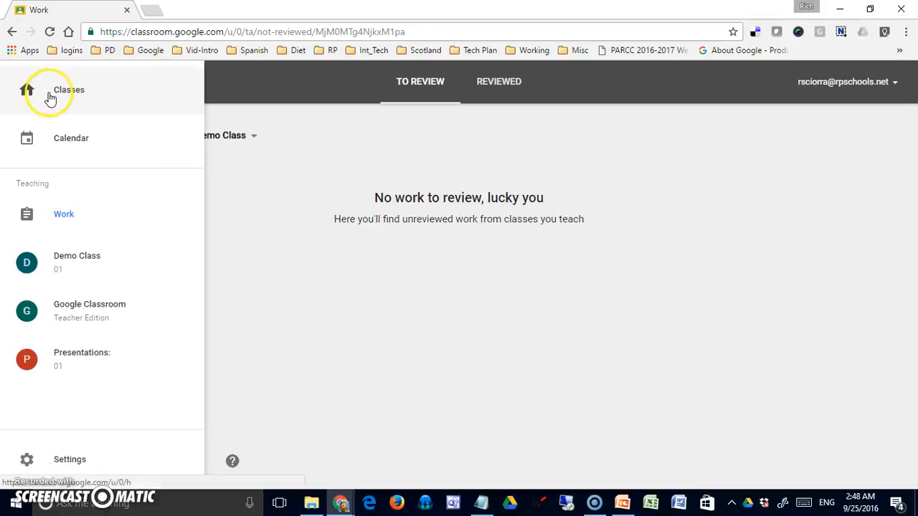
left_click(90, 156)
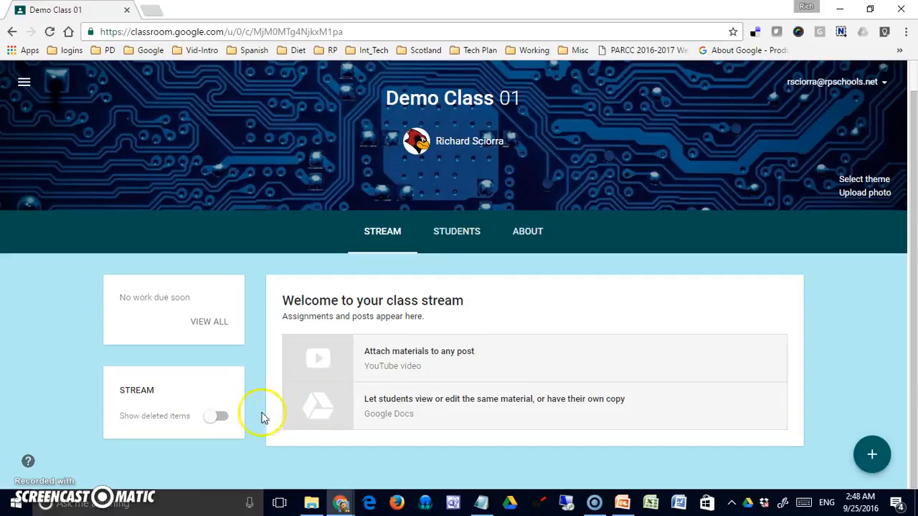
Step: Show the deleted items in the class stream and hide them again
left_click(224, 416)
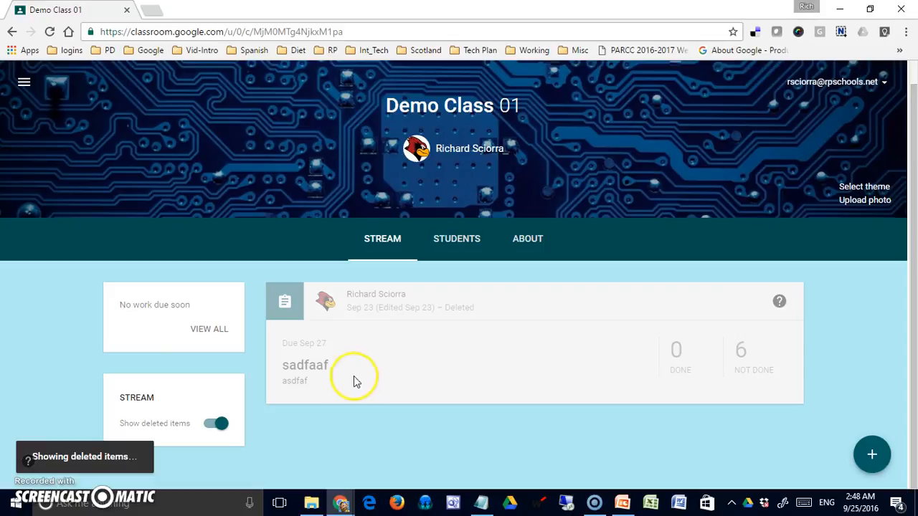
left_click(214, 426)
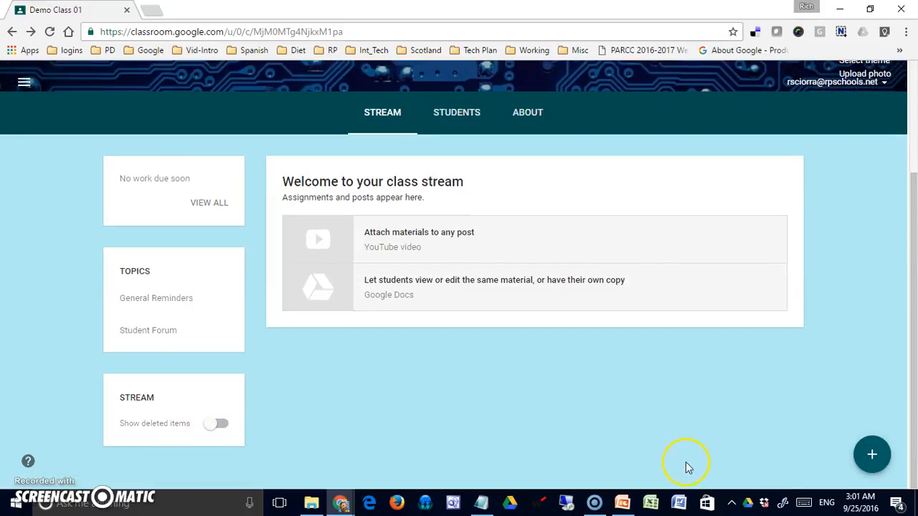
Step: Start a new announcement in the Demo Class 01 stream
mouse_move(869, 461)
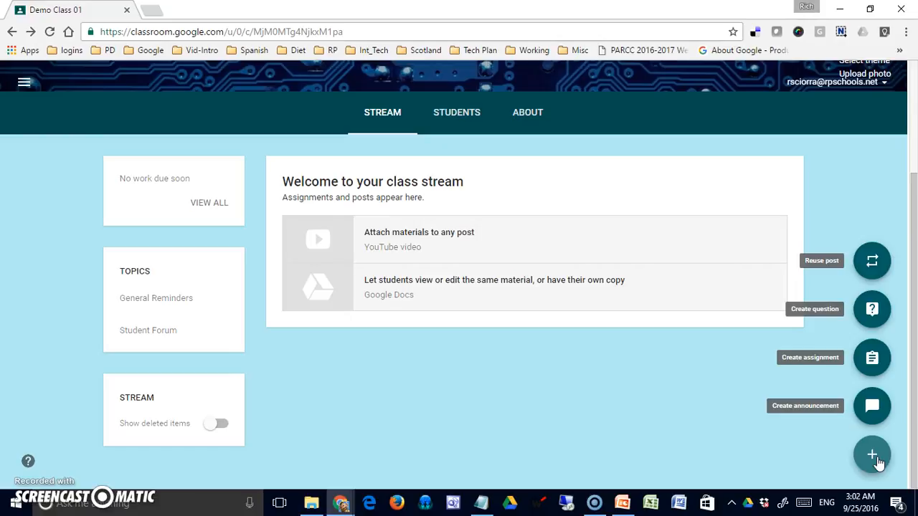
left_click(876, 458)
left_click(872, 459)
left_click(872, 409)
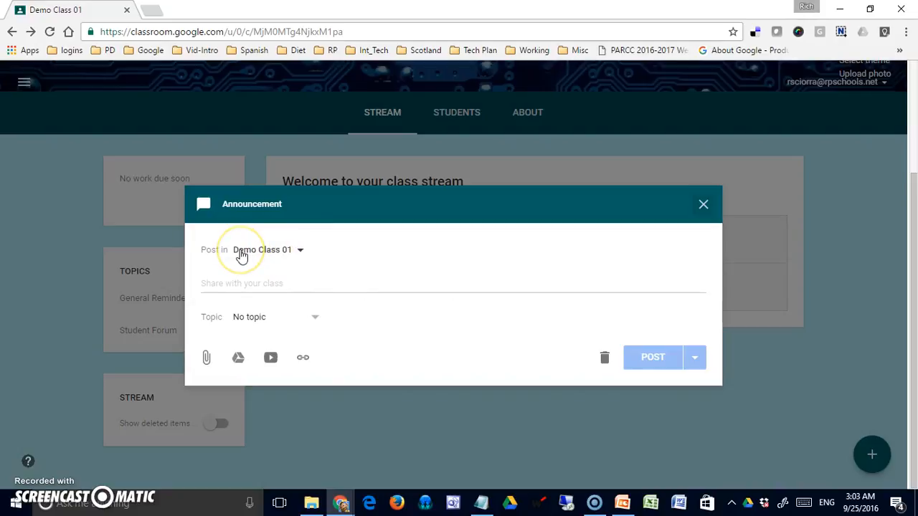
Step: Try adding the Google Classroom Teacher Edition class to the announcement, and remove it again
left_click(304, 256)
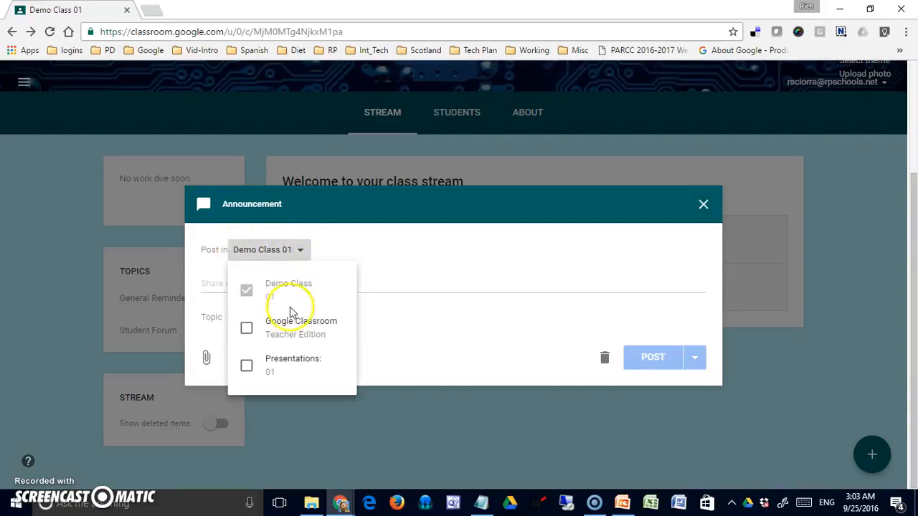
left_click(247, 329)
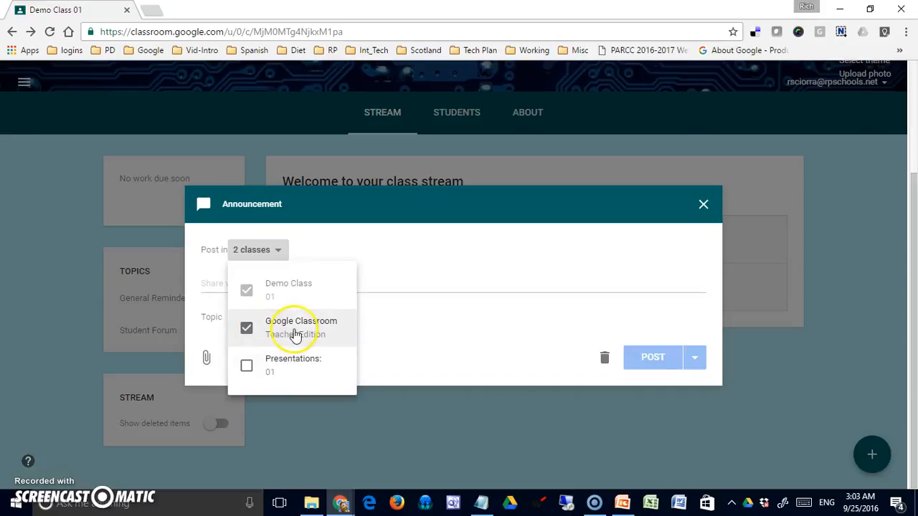
left_click(247, 329)
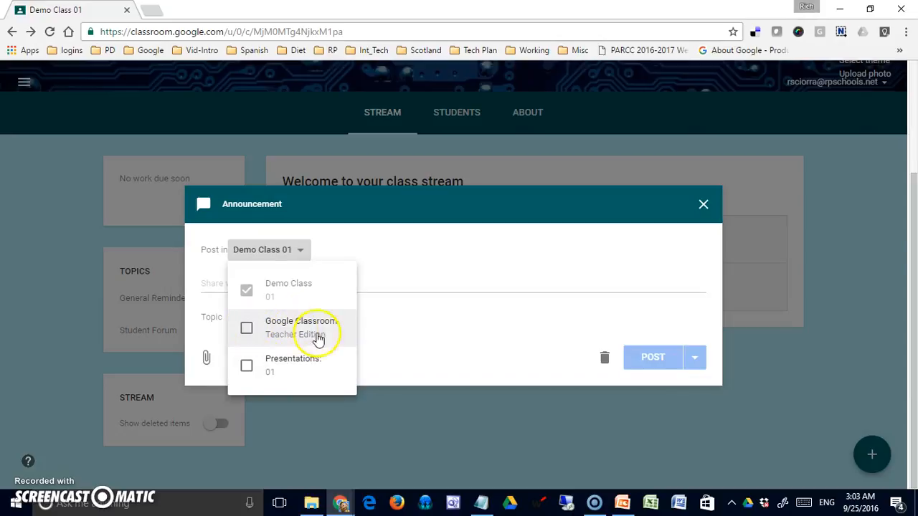
left_click(467, 326)
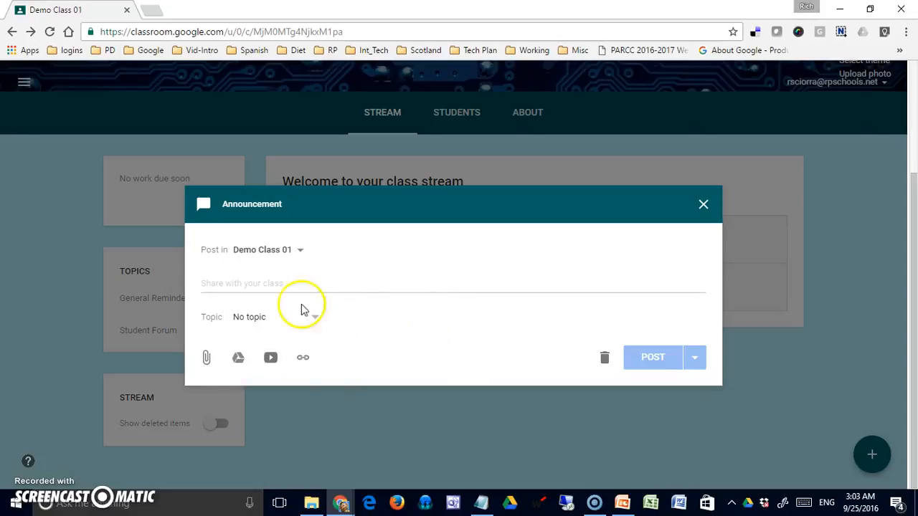
Step: Write the announcement text "Remember Field Day May 5th. Bring your team colors!"
left_click(260, 282)
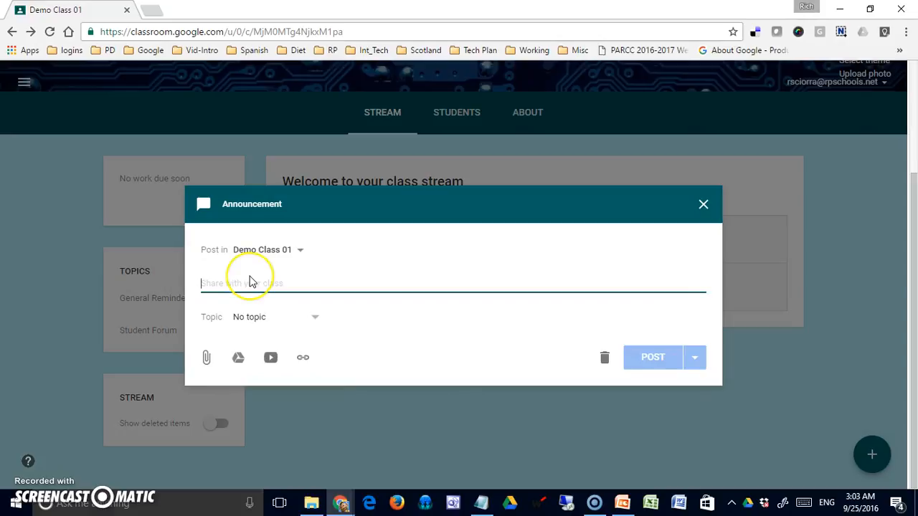
type("Reme")
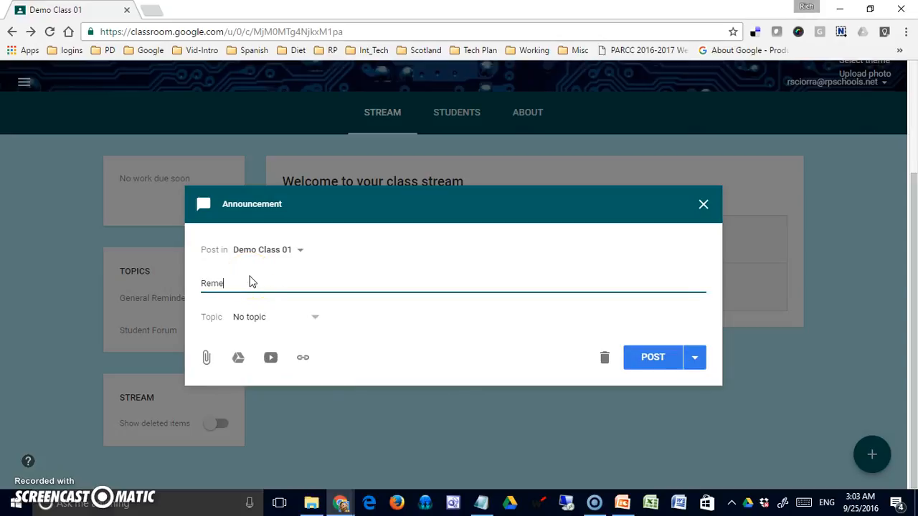
type("mber Field Day")
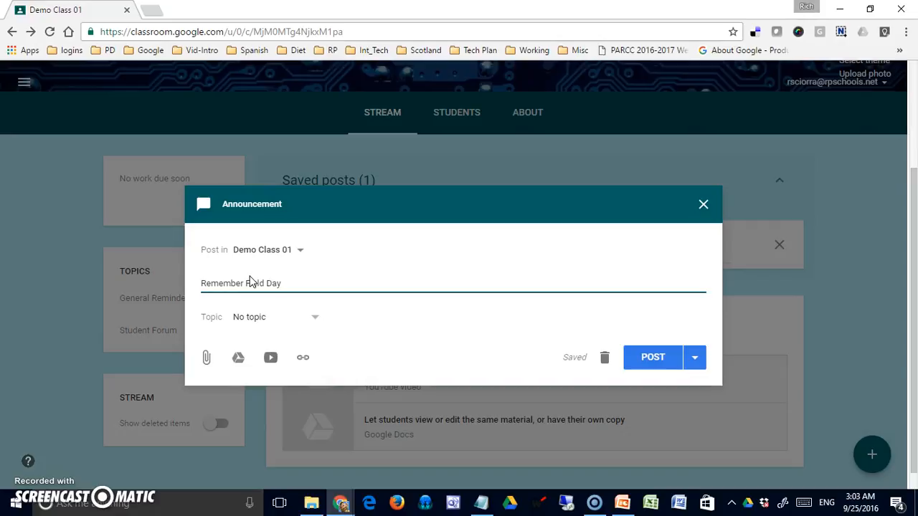
type("May 5th. Bring ")
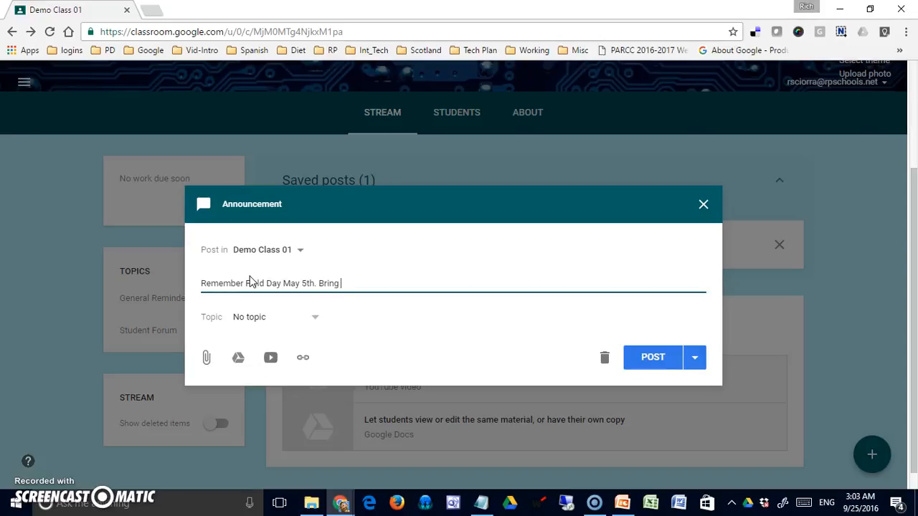
type("your team colors!")
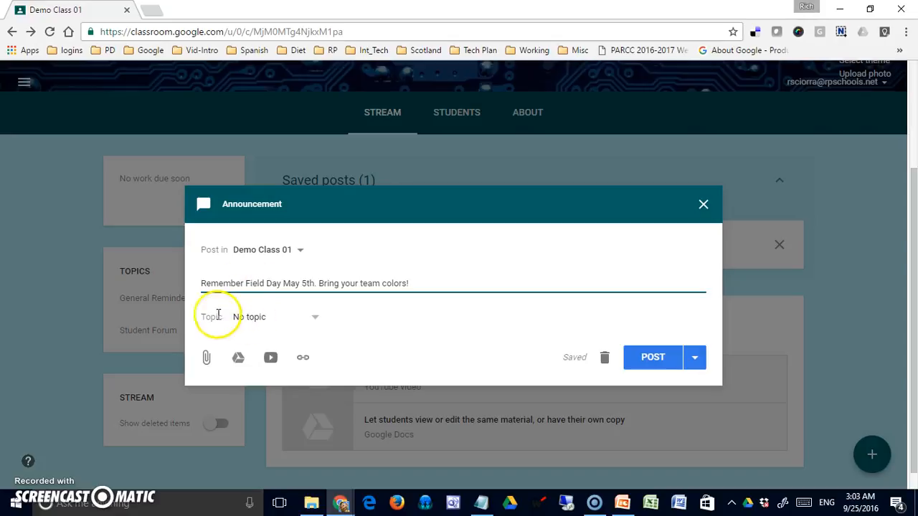
Step: Assign the existing topic General Reminders to the announcement
left_click(318, 321)
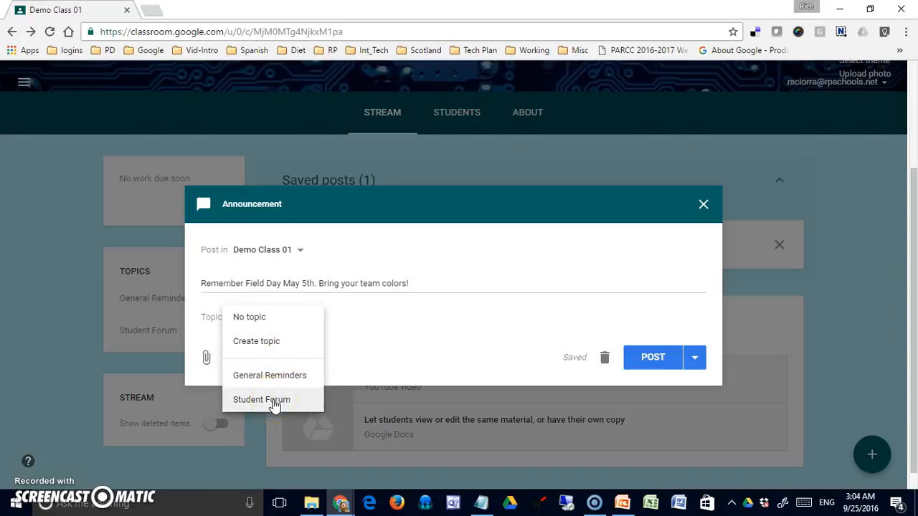
left_click(277, 378)
left_click(242, 342)
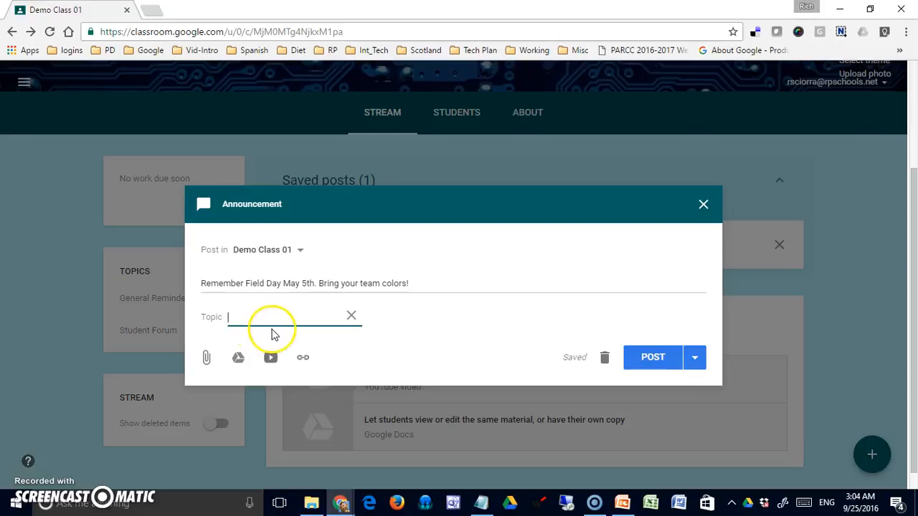
left_click(350, 316)
left_click(310, 317)
left_click(287, 378)
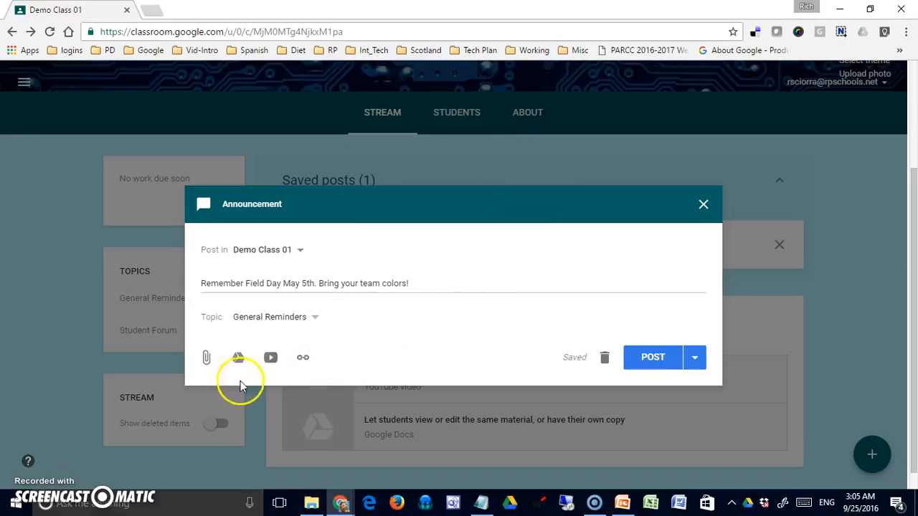
Step: Try selecting roos3.txt from the computer's Desktop as an announcement attachment, and cancel the selection
left_click(207, 359)
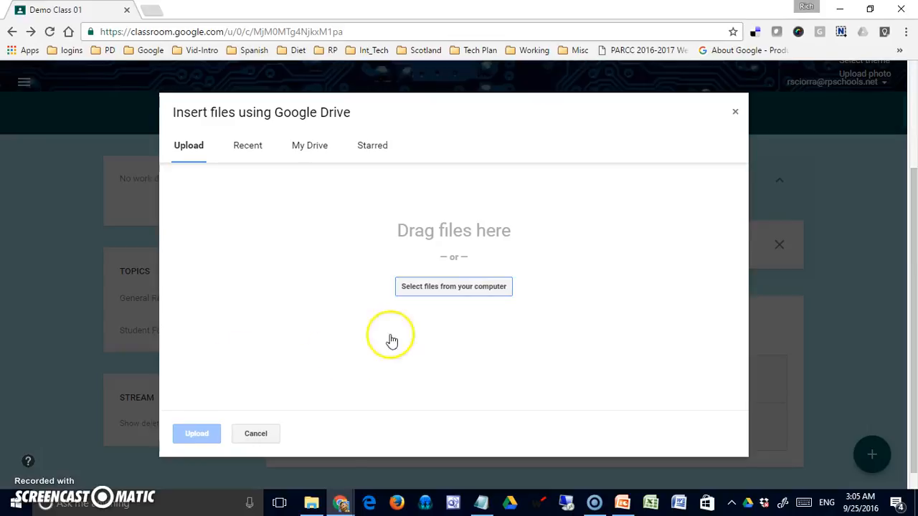
left_click(468, 294)
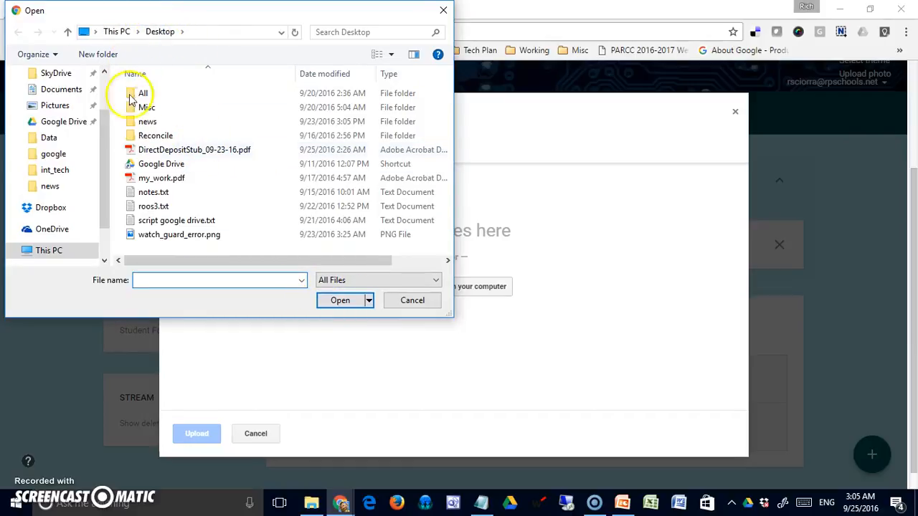
left_click_drag(103, 147, 102, 105)
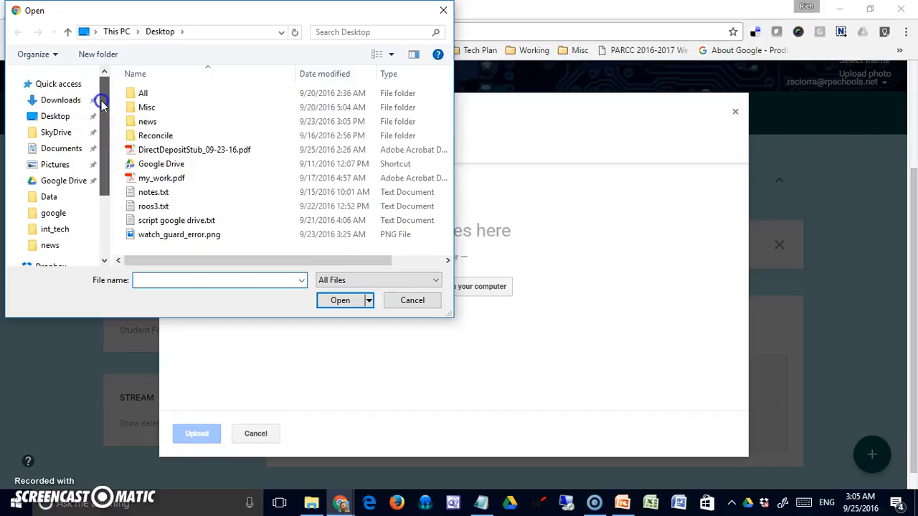
left_click(45, 117)
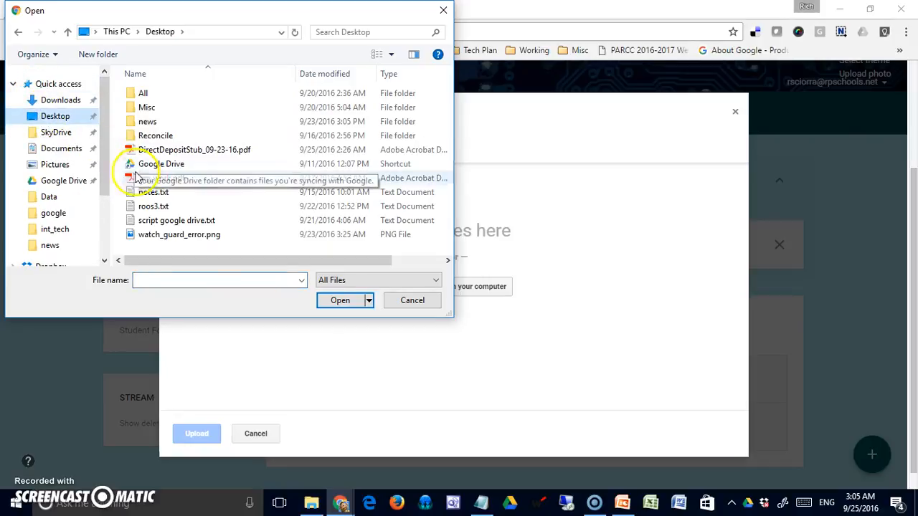
left_click(154, 206)
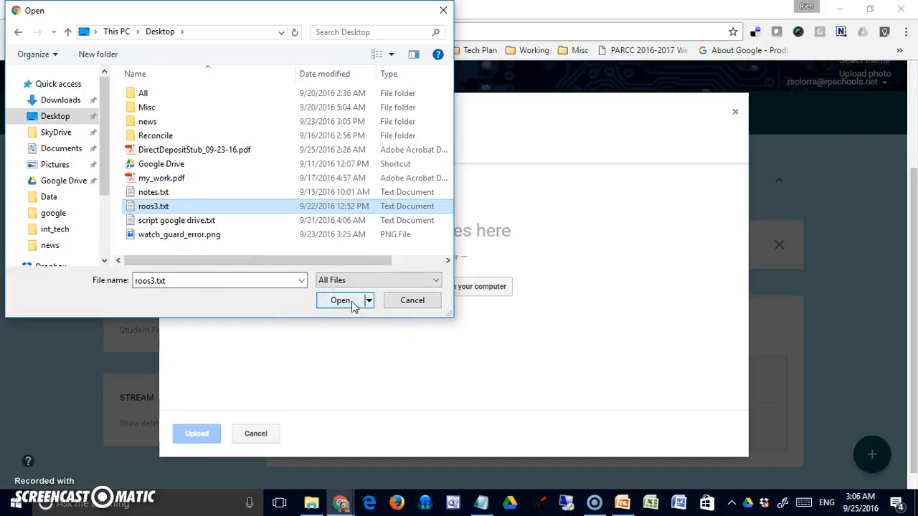
left_click(405, 300)
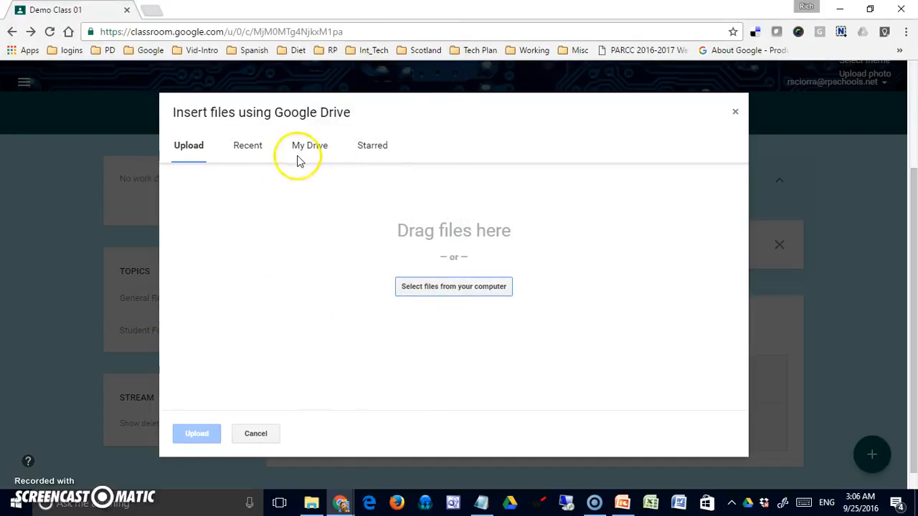
Step: Examine the attachment sources, including recent files, the Tech_Committee folder in My Drive and starred files, and leave without attaching anything
left_click(251, 147)
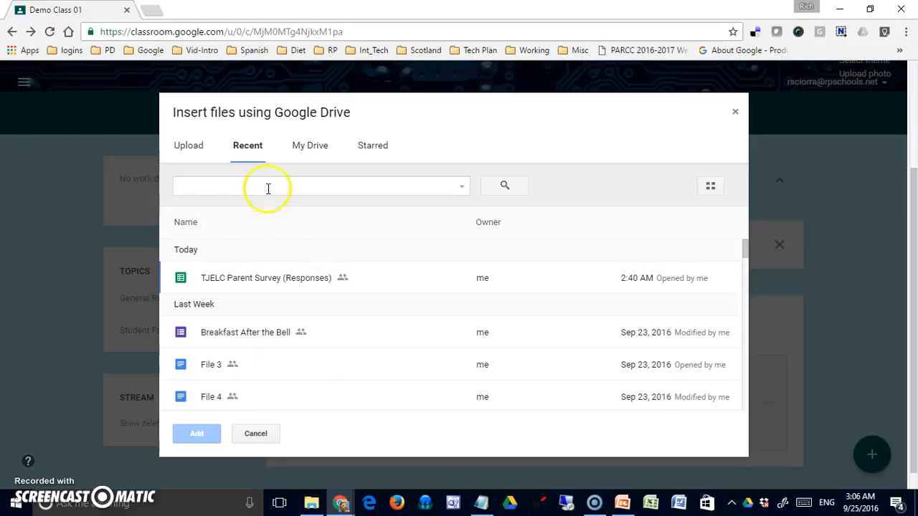
left_click(309, 148)
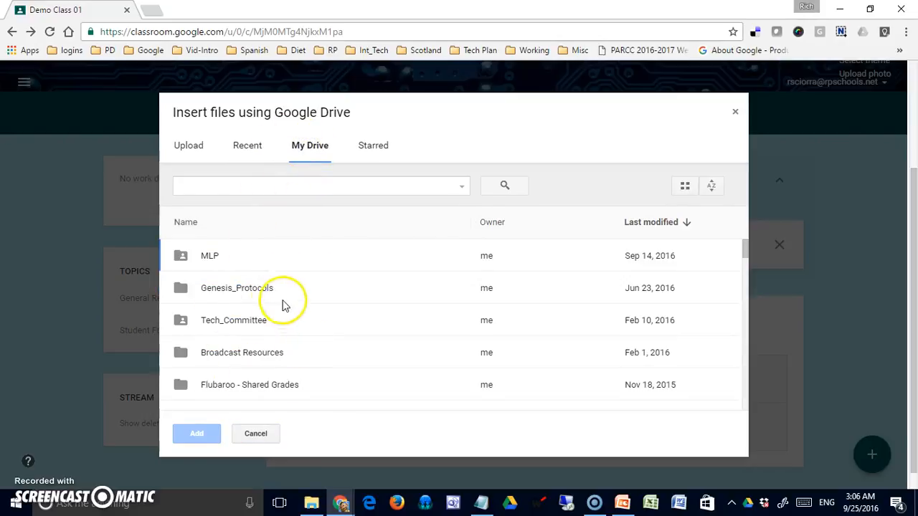
double_click(236, 320)
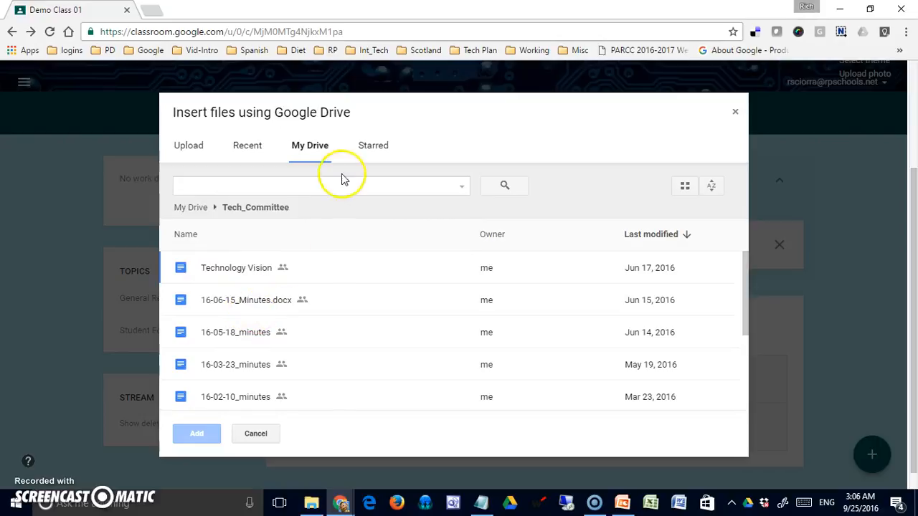
left_click(363, 148)
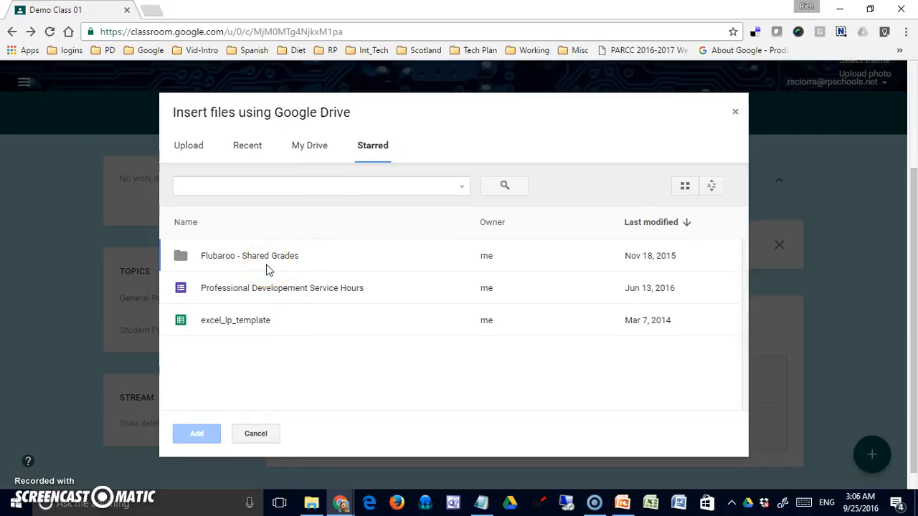
left_click(198, 146)
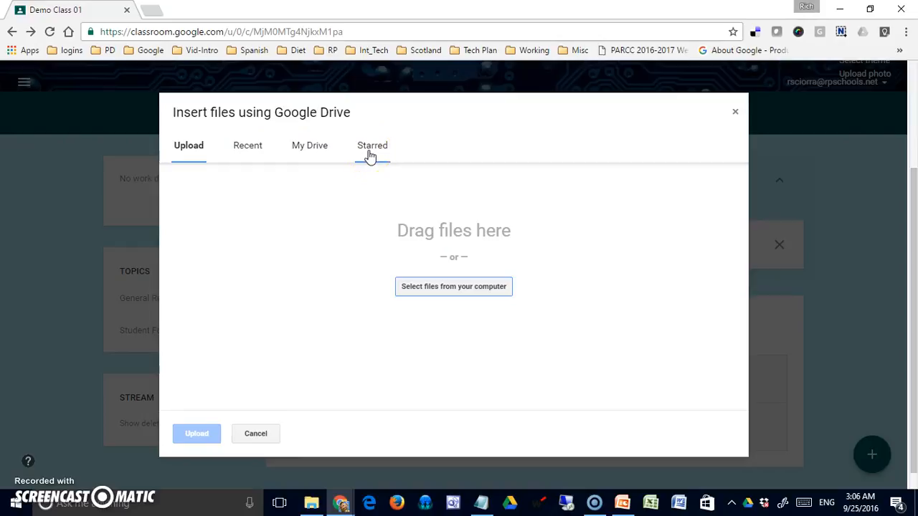
left_click(255, 434)
Step: Examine the recent files and upload options of the Google Drive attachment picker, and leave without attaching anything
left_click(238, 356)
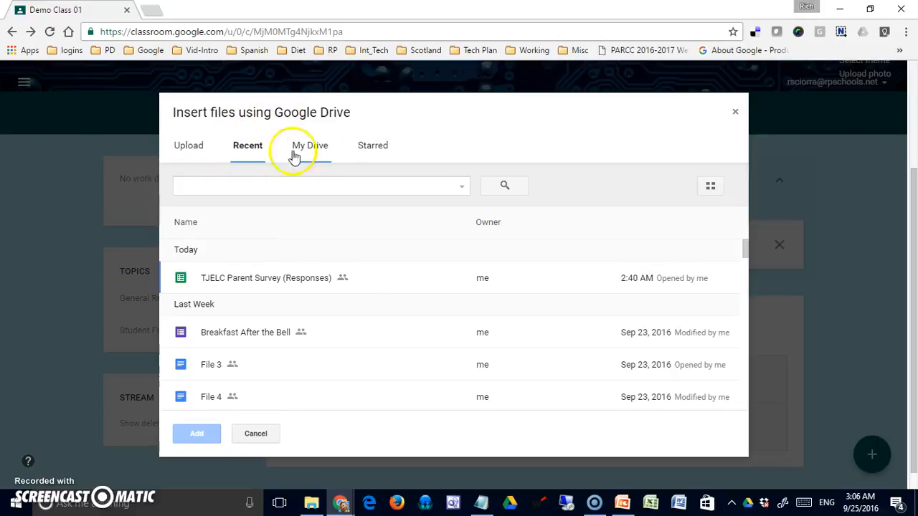
left_click(194, 149)
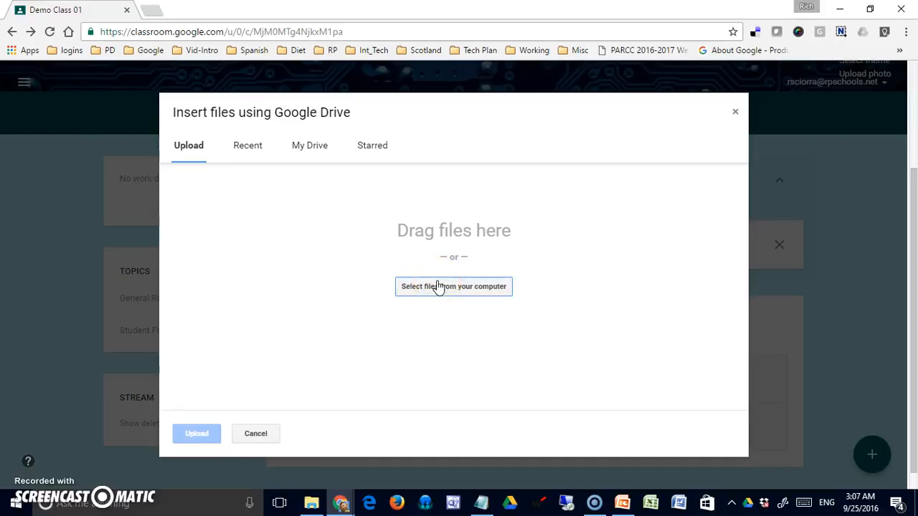
left_click(261, 434)
Step: Search YouTube for "inspiration" as a video attachment and look at the option for inserting a video by its URL
left_click(271, 357)
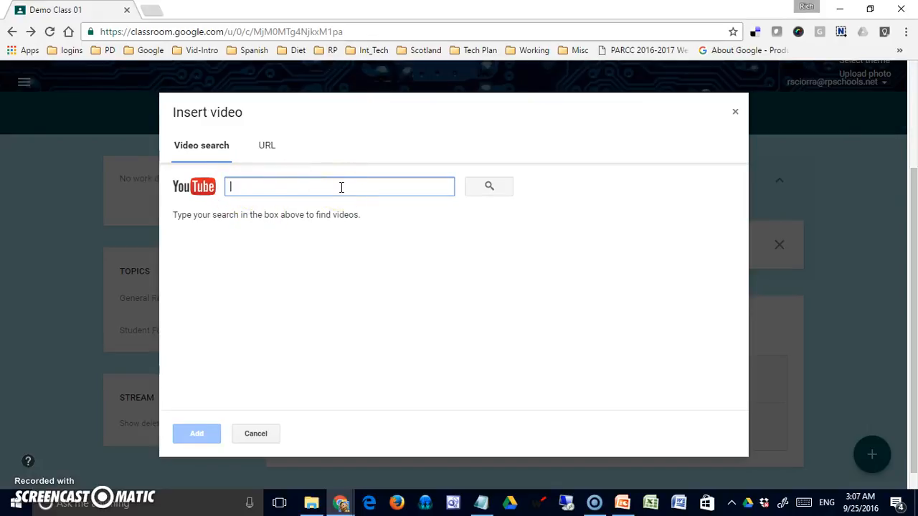
type("inspiration")
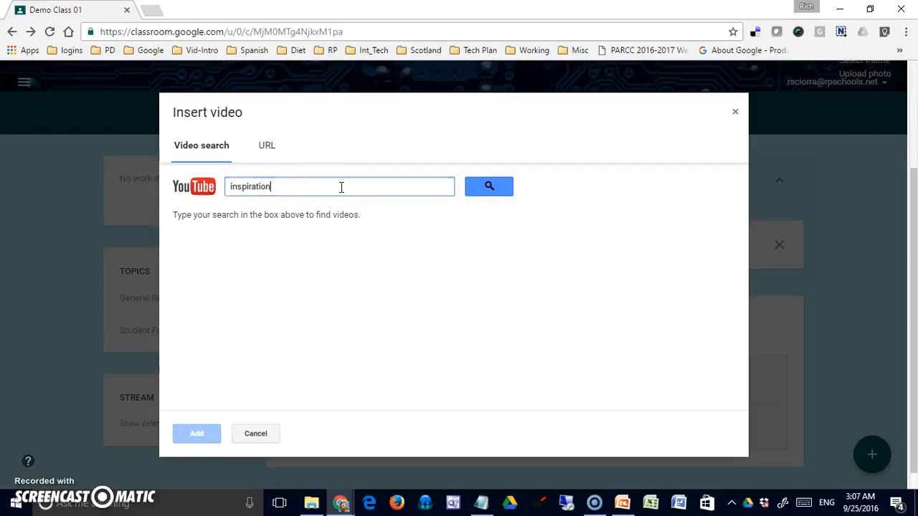
key("Return")
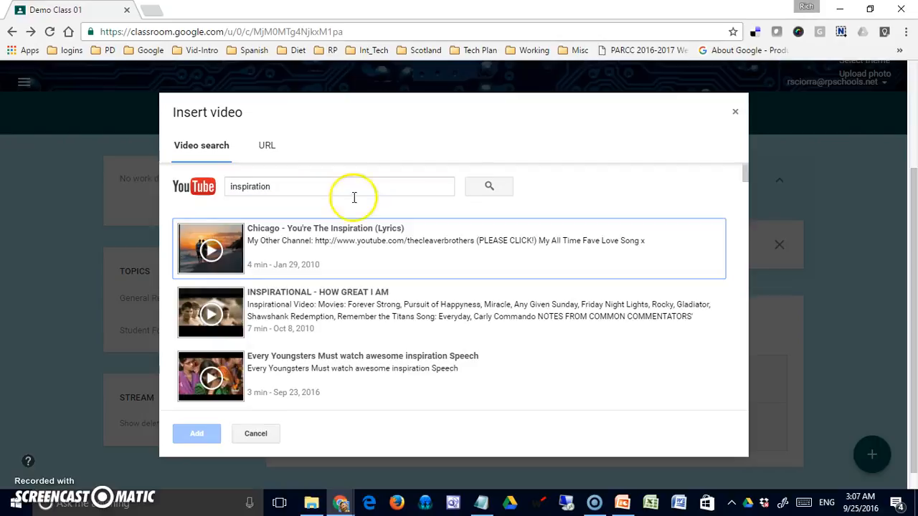
left_click(268, 146)
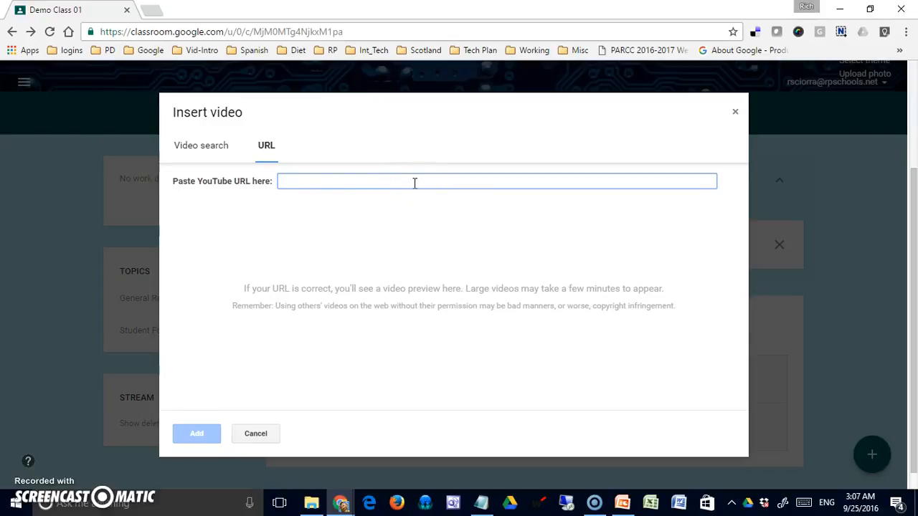
left_click(203, 148)
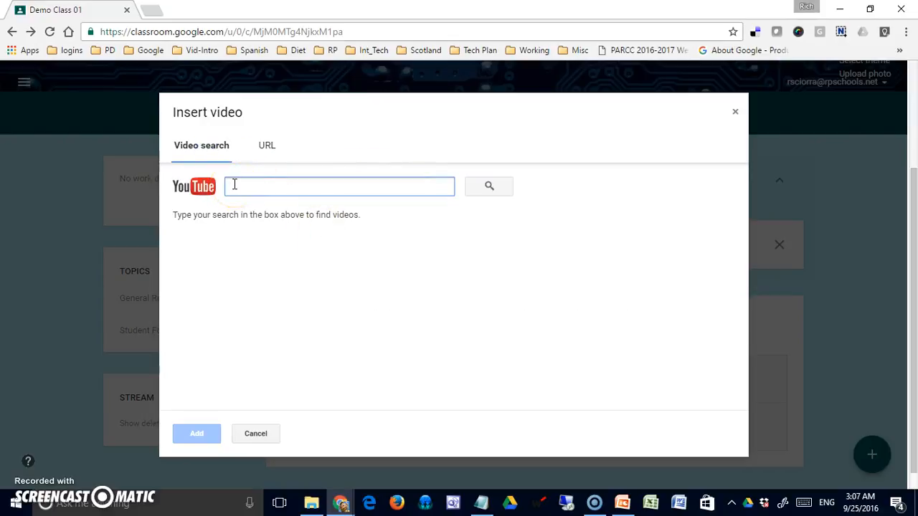
Step: Search YouTube for "education technology inspiration" videos
type("sc")
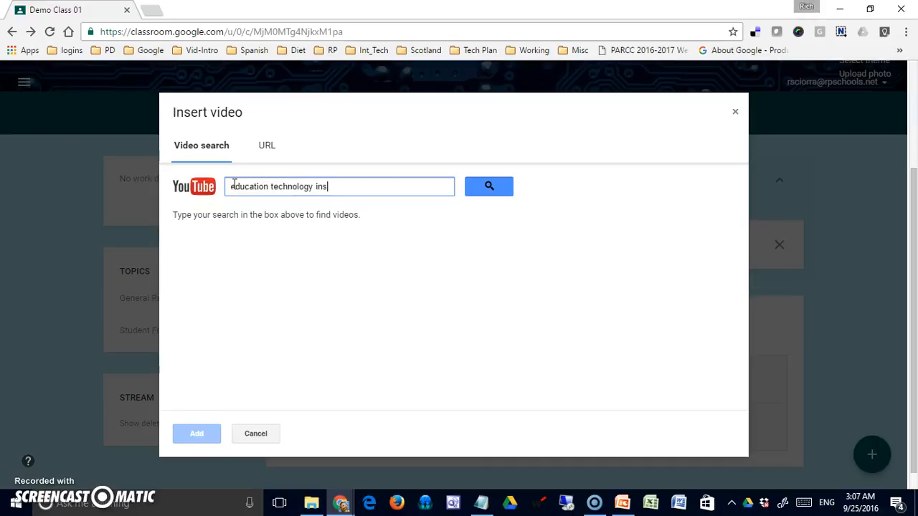
type("n")
key("Return")
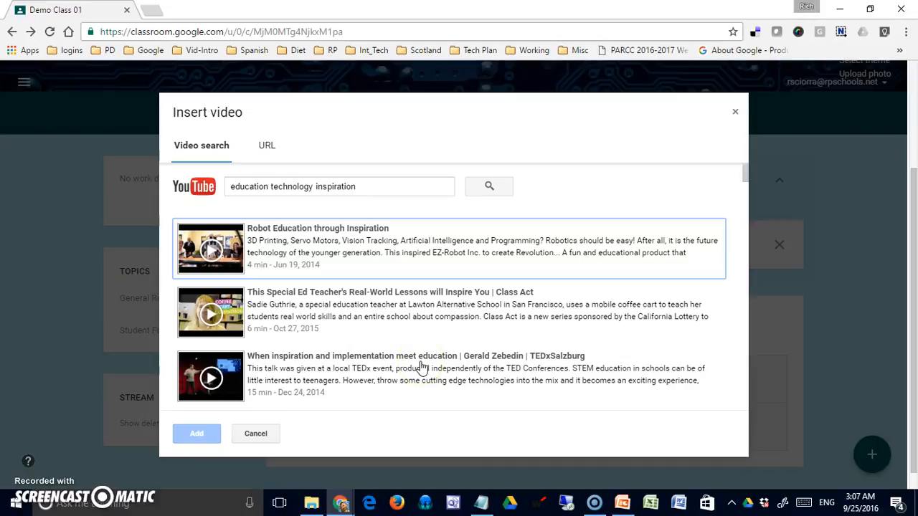
Step: Preview the video "Robot Education through Inspiration" and attach it to the announcement
left_click(191, 251)
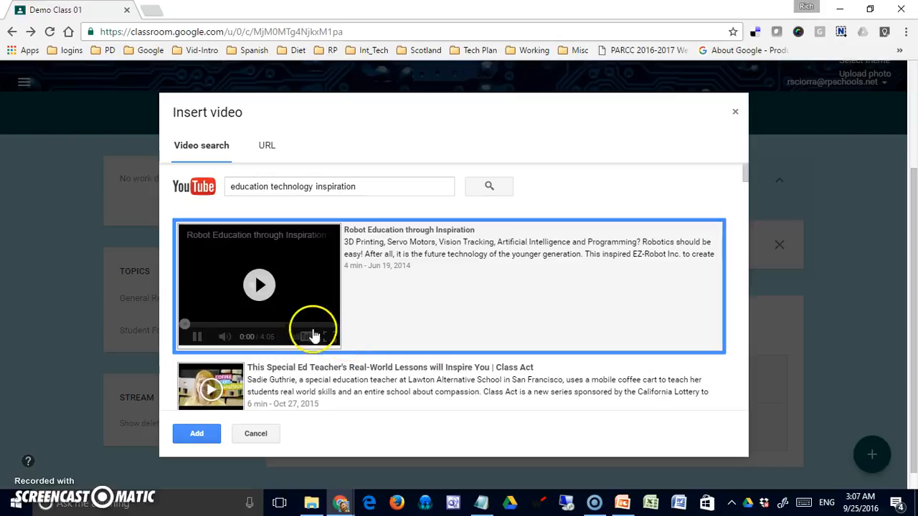
left_click(264, 294)
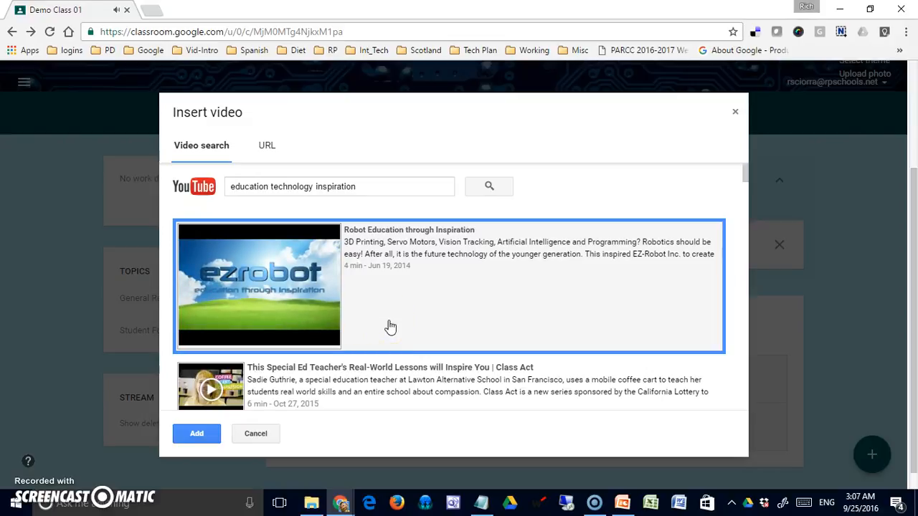
left_click(246, 296)
left_click(200, 434)
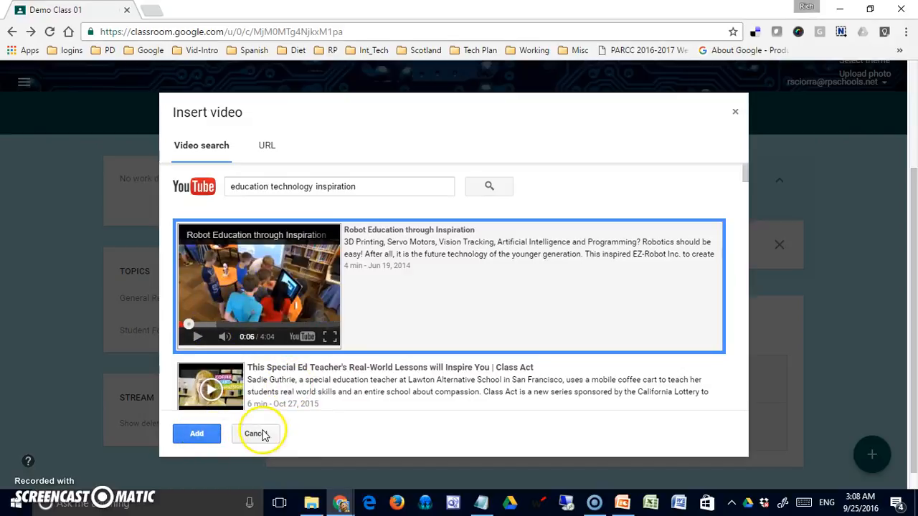
left_click(197, 433)
left_click(316, 439)
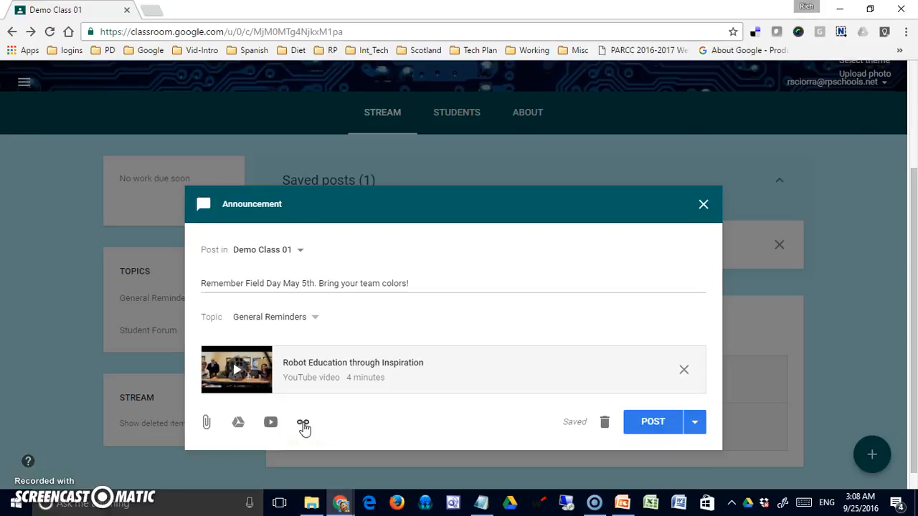
Step: Search Google for "inspirational quotes" in a new browser tab and open BrainyQuote's Motivational Quotes page
left_click(152, 10)
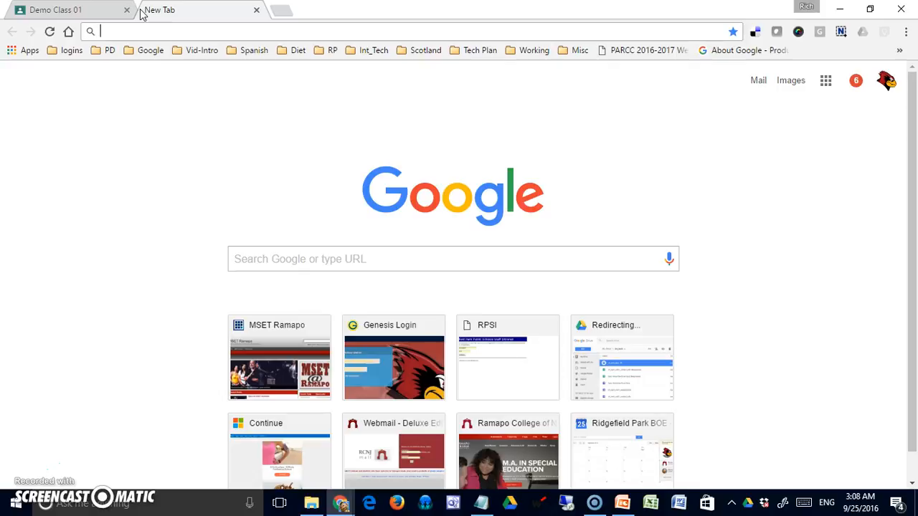
type("inspi")
type("rational%20quotes&oq=inspiration&aqs=chrome.0.0j")
key("Return")
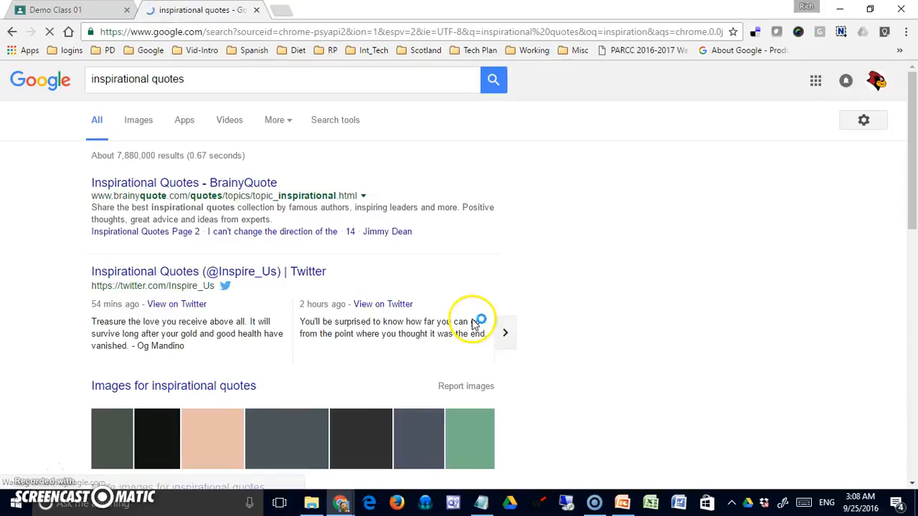
scroll(471, 311, "down", 4)
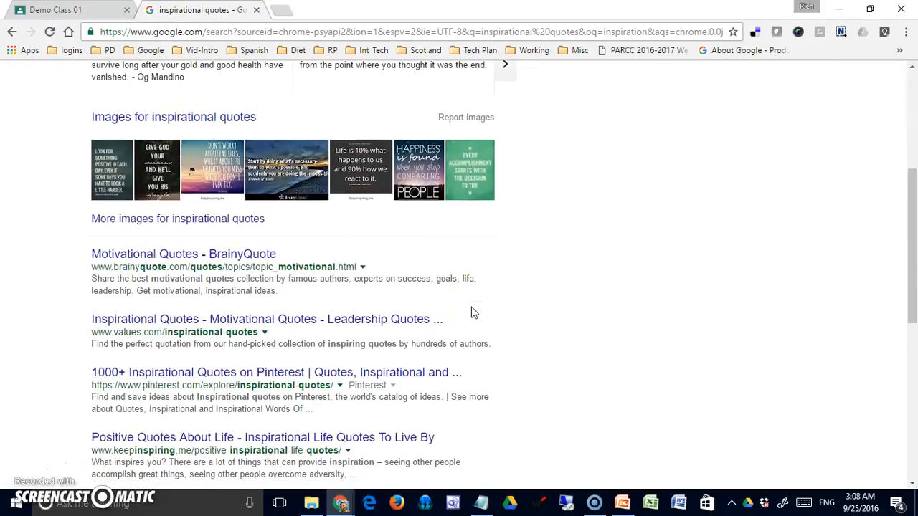
left_click(200, 257)
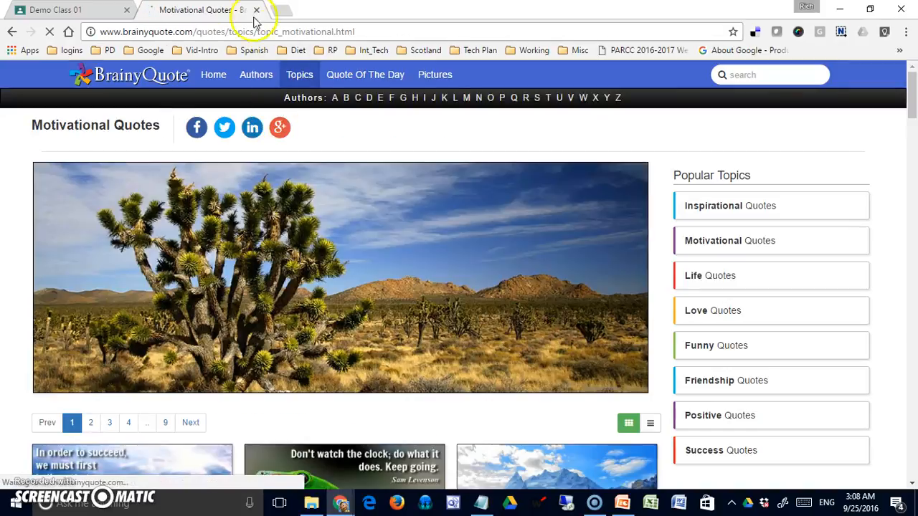
Step: Look over the Motivational Quotes page and copy its web address
scroll(381, 244, "down", 5)
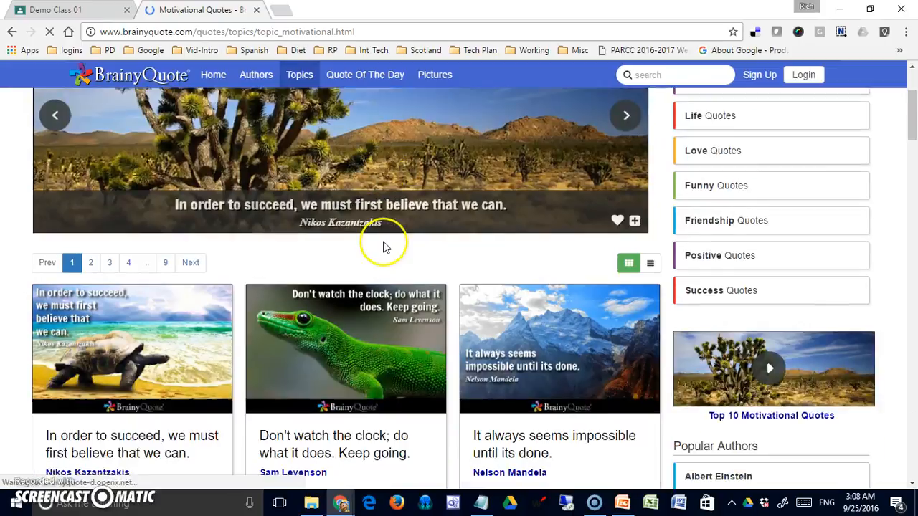
scroll(384, 244, "up", 5)
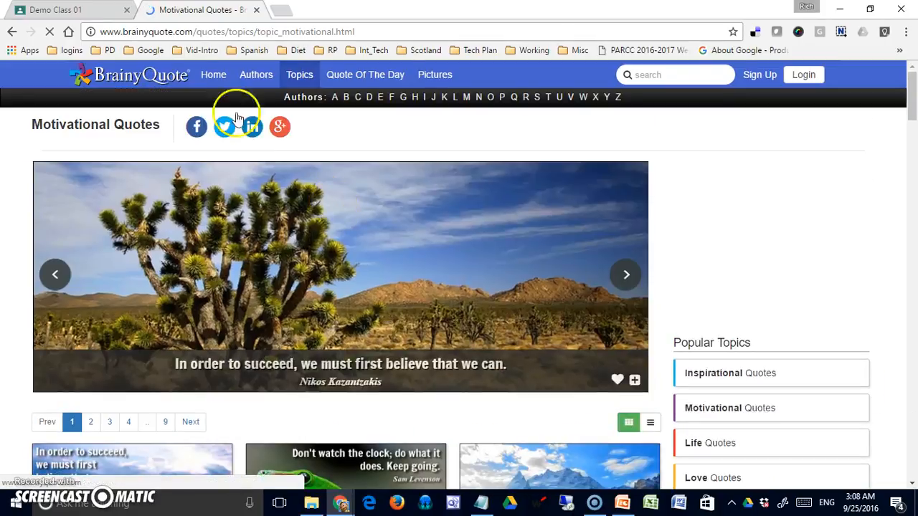
left_click(184, 31)
right_click(188, 32)
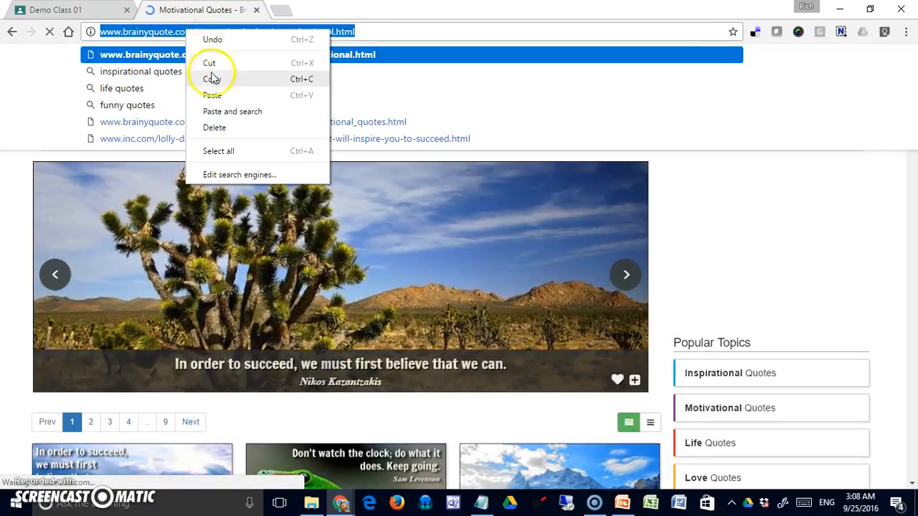
left_click(211, 78)
Step: Return to the Demo Class 01 announcement, attach the copied BrainyQuote address as a link, and post the announcement
left_click(89, 10)
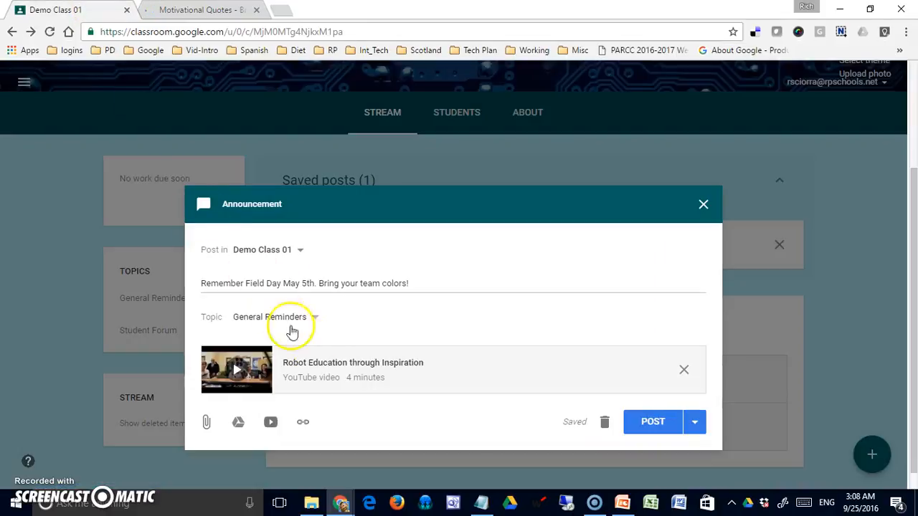
left_click(303, 424)
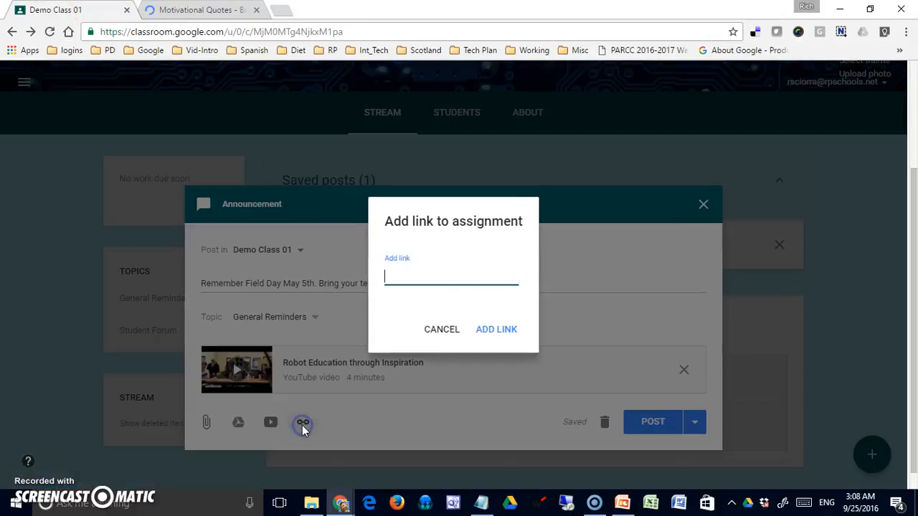
left_click(401, 279)
right_click(401, 279)
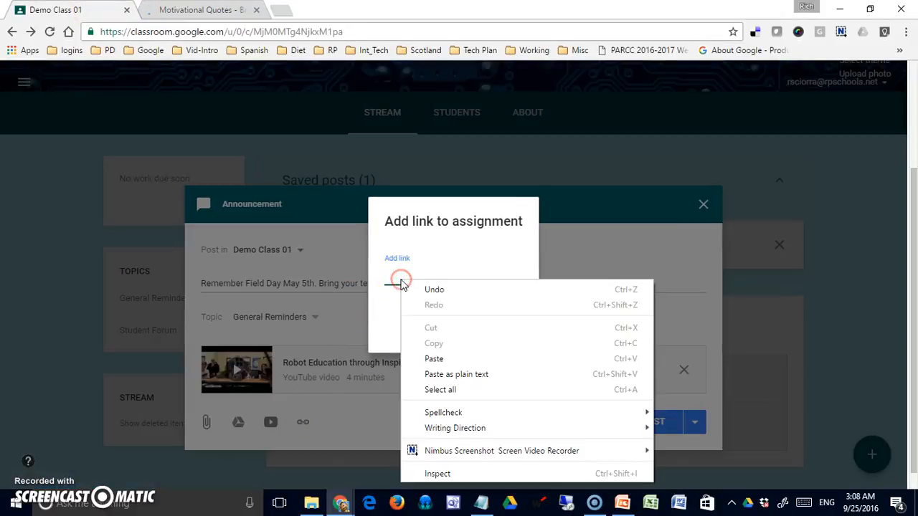
left_click(433, 359)
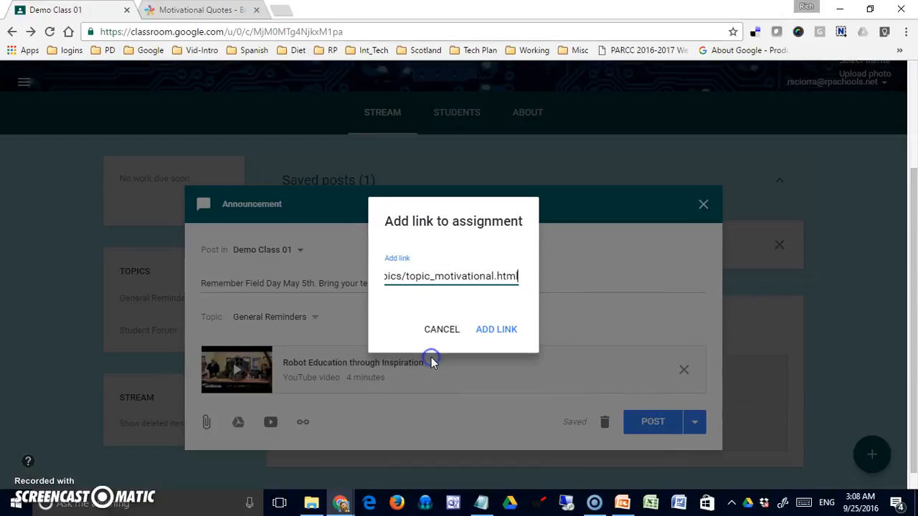
left_click(500, 330)
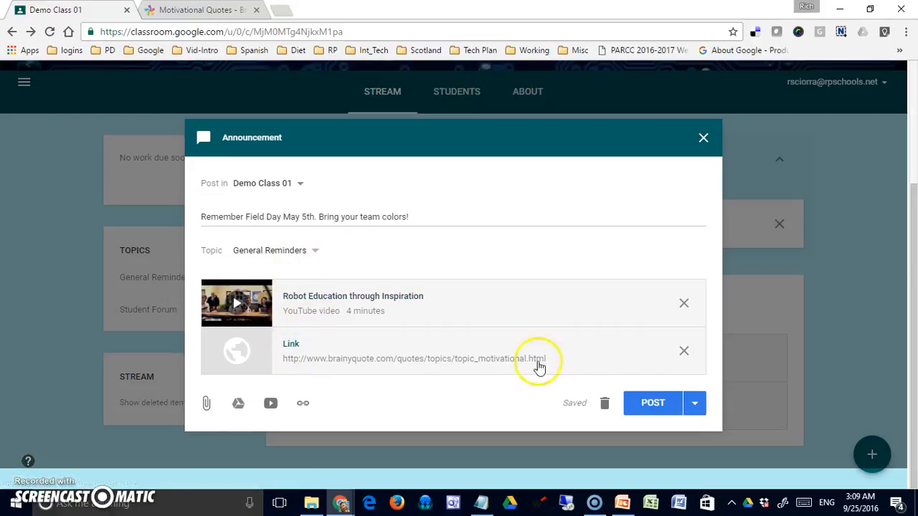
left_click(649, 403)
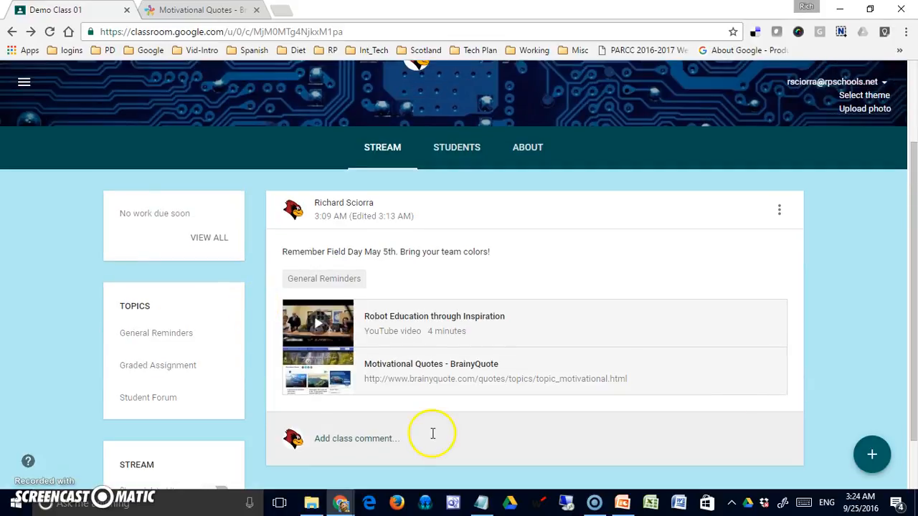
Step: Start a new assignment in Demo Class 01 and check which other classes it can be posted in
left_click(868, 454)
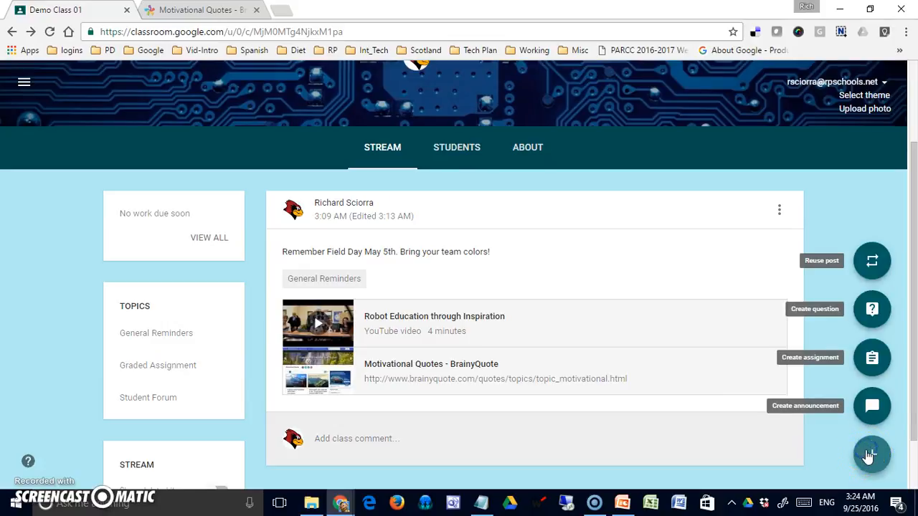
left_click(871, 358)
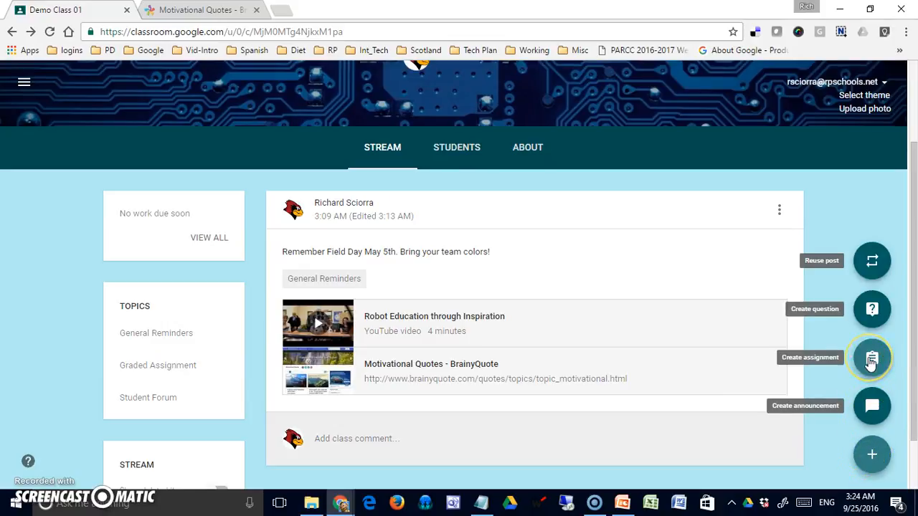
left_click(874, 361)
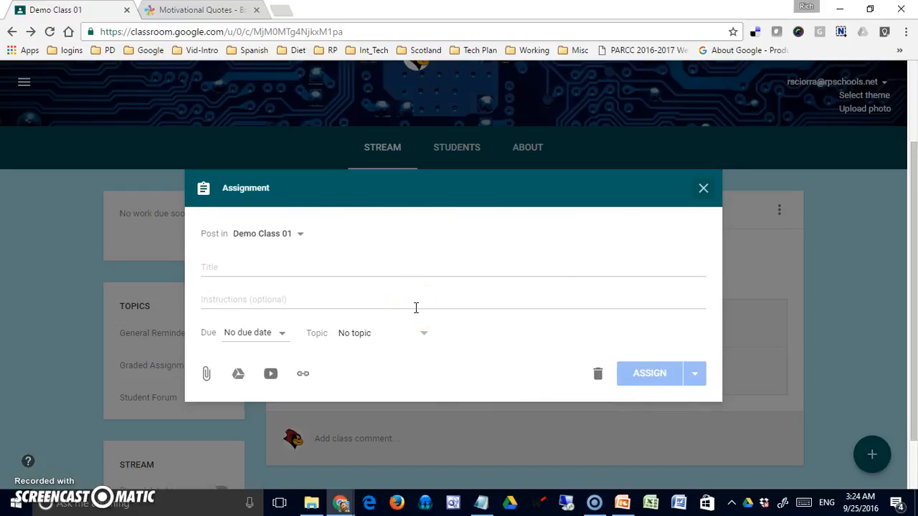
left_click(233, 295)
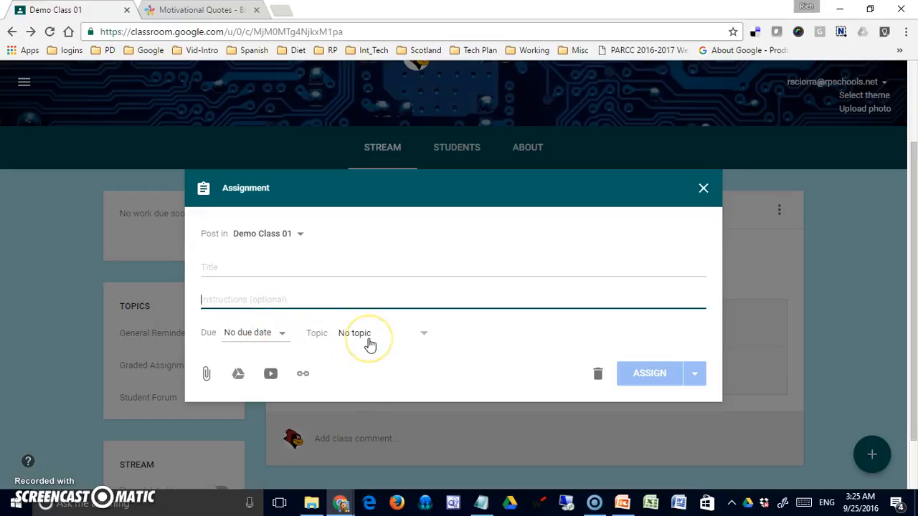
left_click(302, 235)
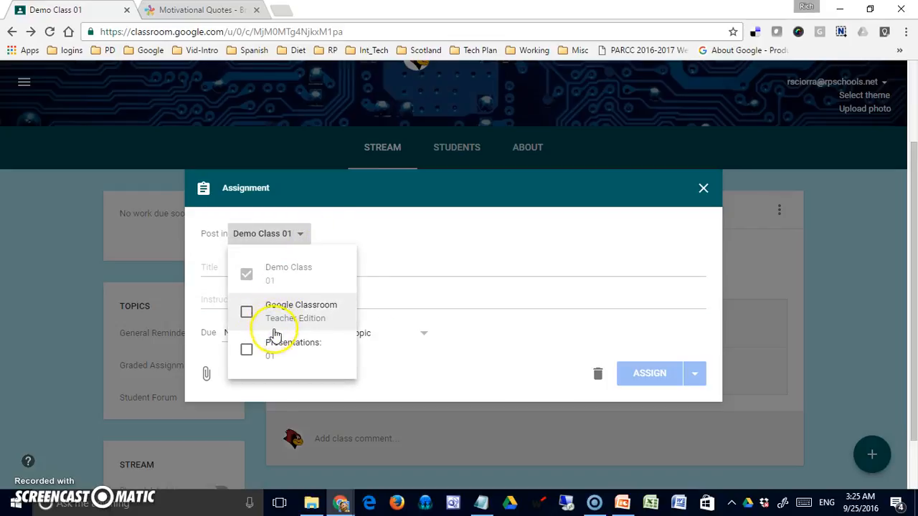
left_click(400, 241)
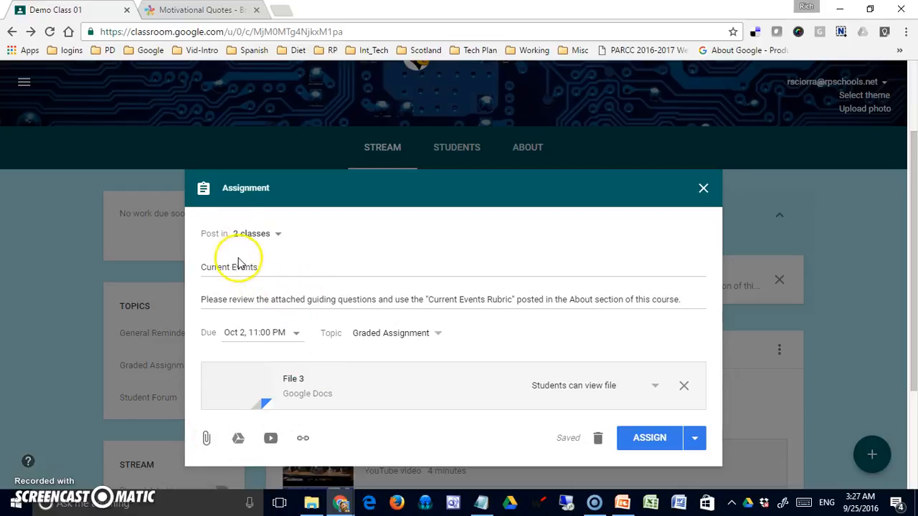
Step: Review the classes chosen for the Current Events assignment and the student access options for the attached File 3
left_click(279, 237)
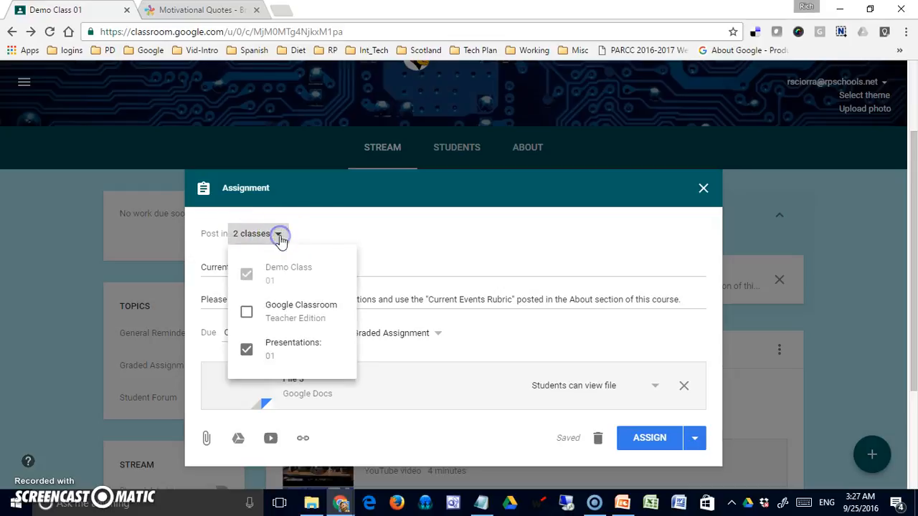
left_click(378, 247)
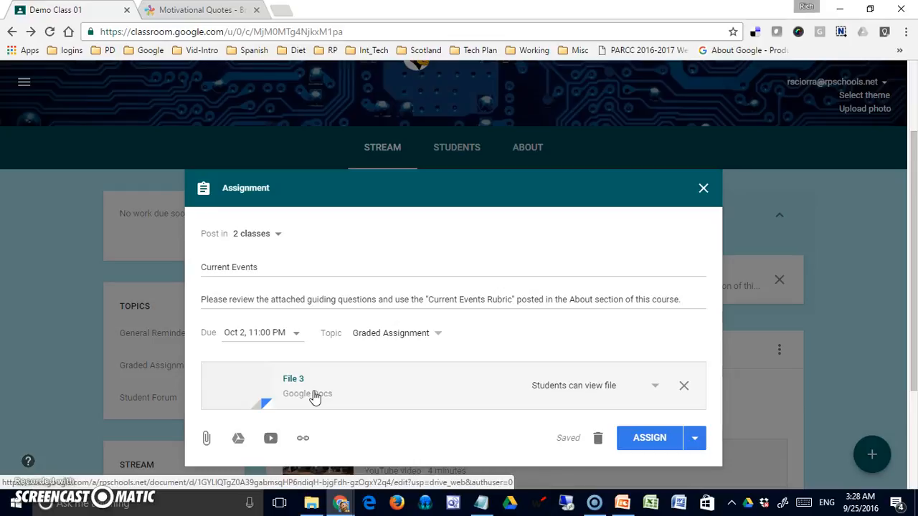
left_click(653, 387)
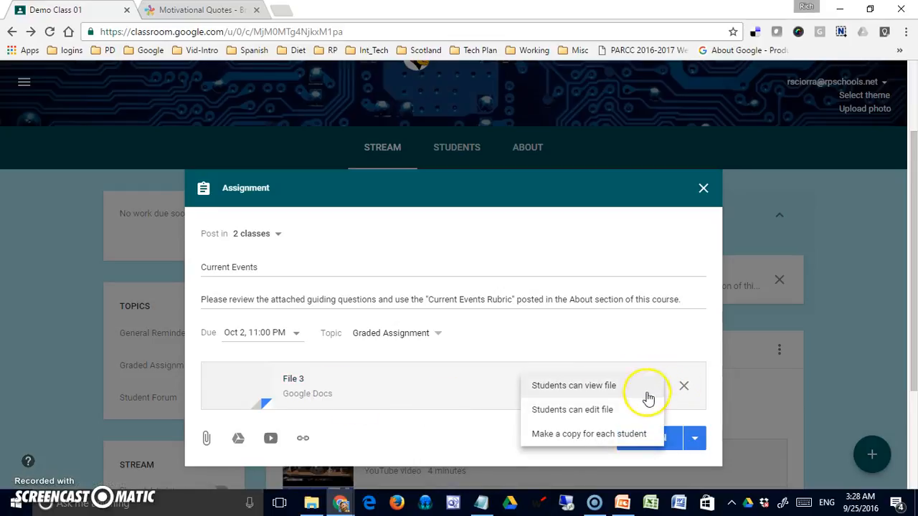
left_click(624, 434)
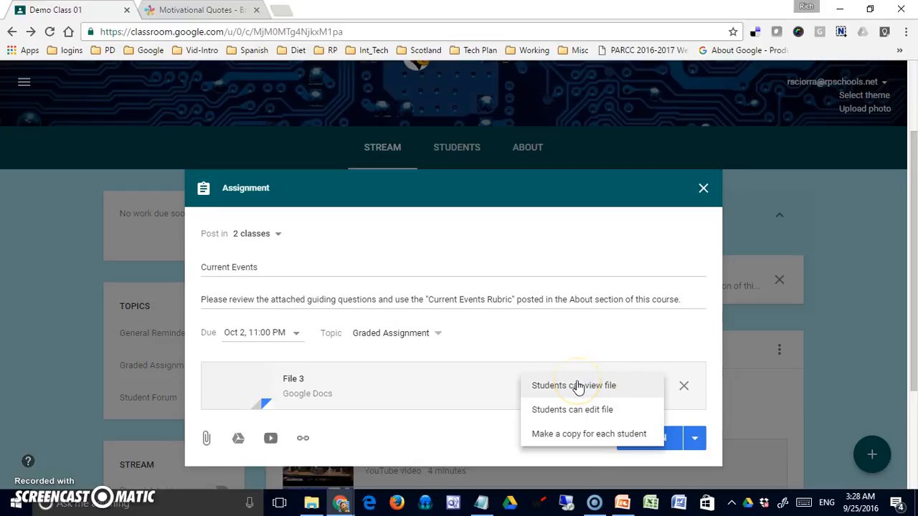
left_click(606, 414)
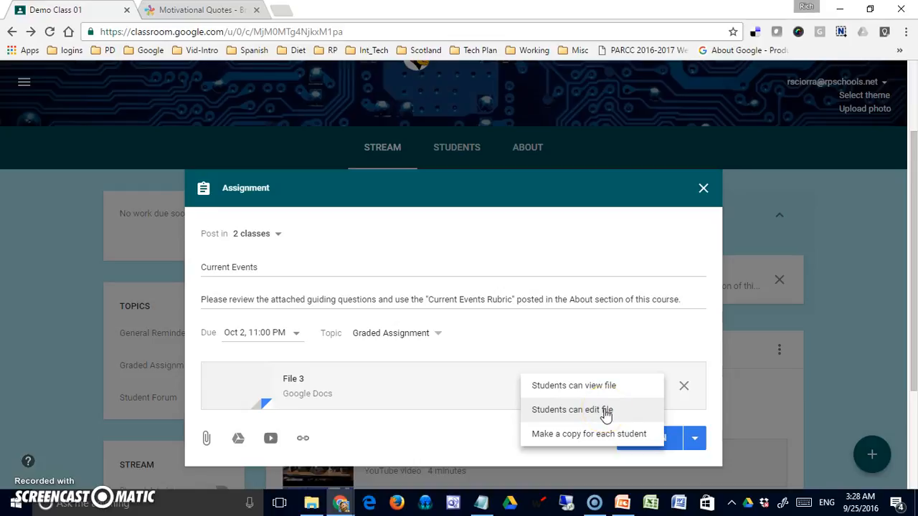
left_click(606, 436)
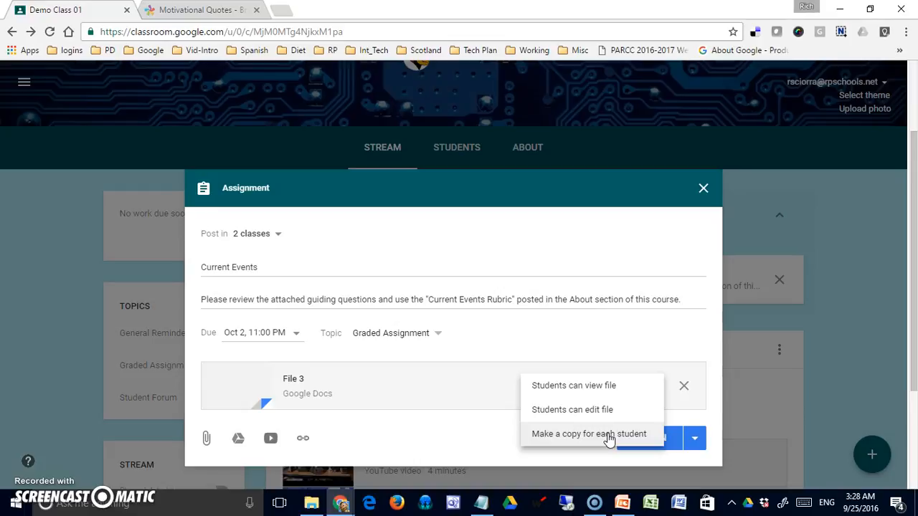
left_click(615, 299)
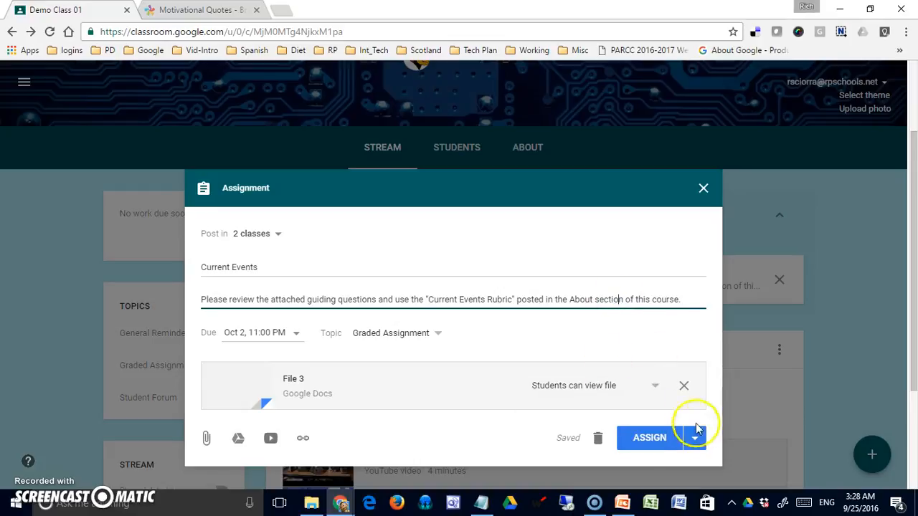
Step: Assign Current Events to the two selected classes and look over the post in the class stream
left_click(655, 444)
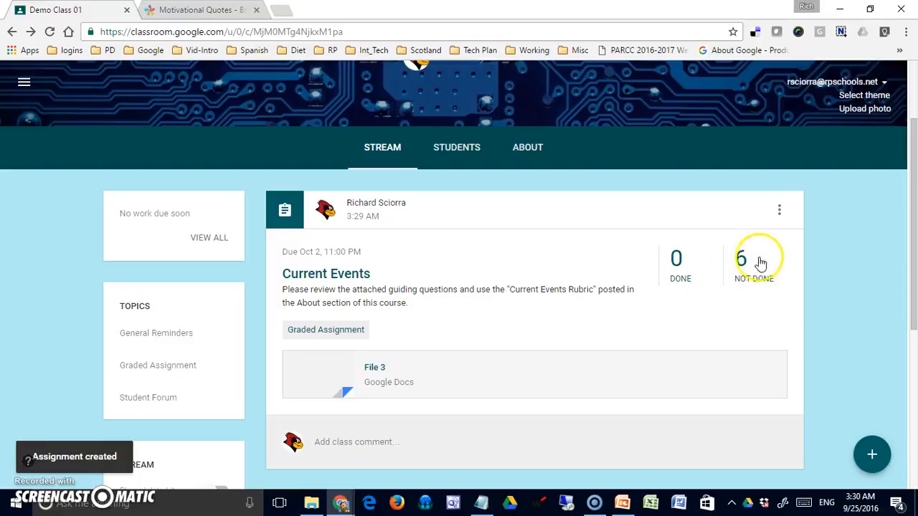
middle_click(762, 319)
left_click(565, 262)
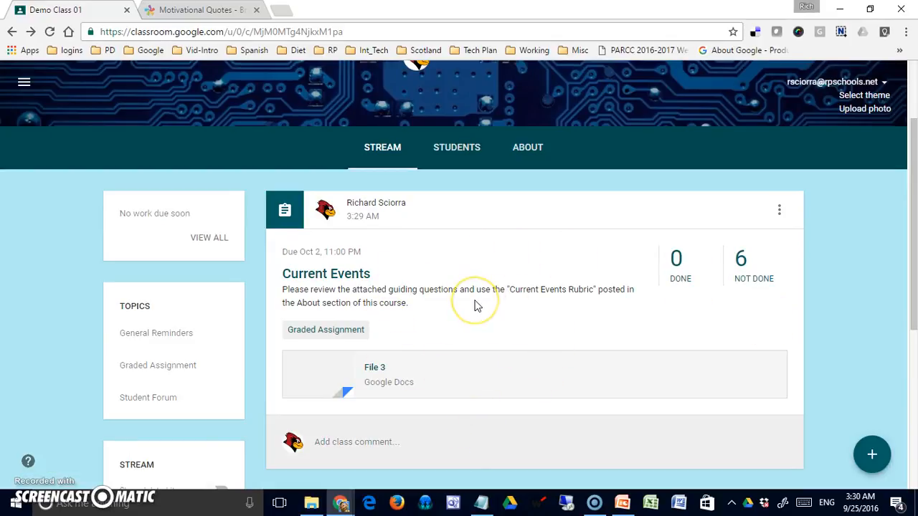
Step: Open the class comment field on Current Events and check the student posting and commenting permission in the class's student list
left_click(340, 446)
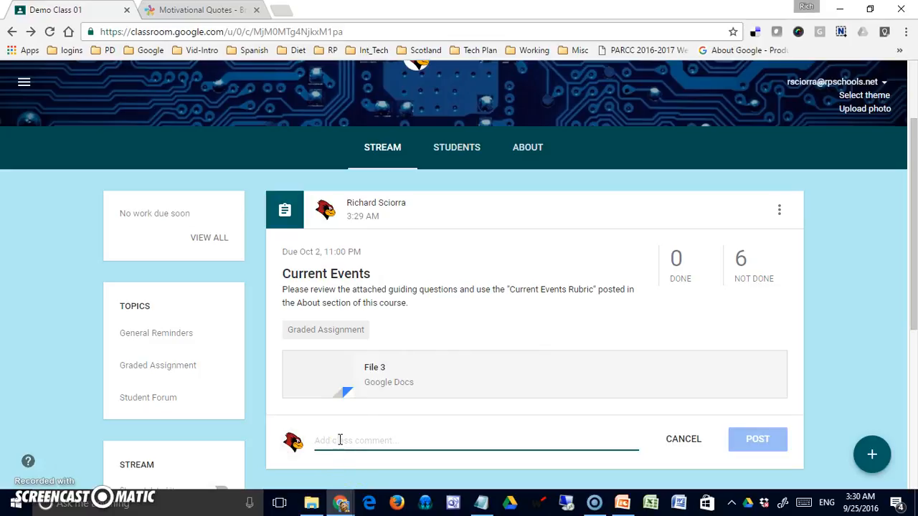
left_click(452, 148)
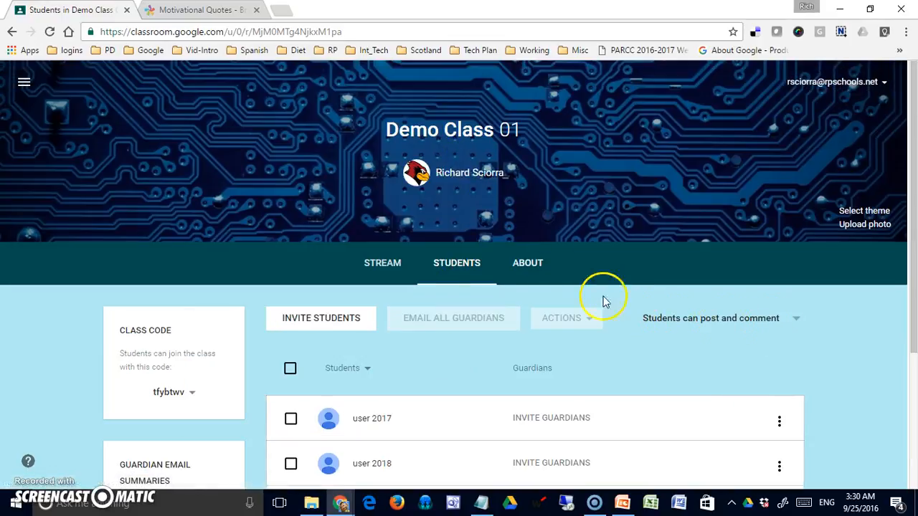
left_click(382, 261)
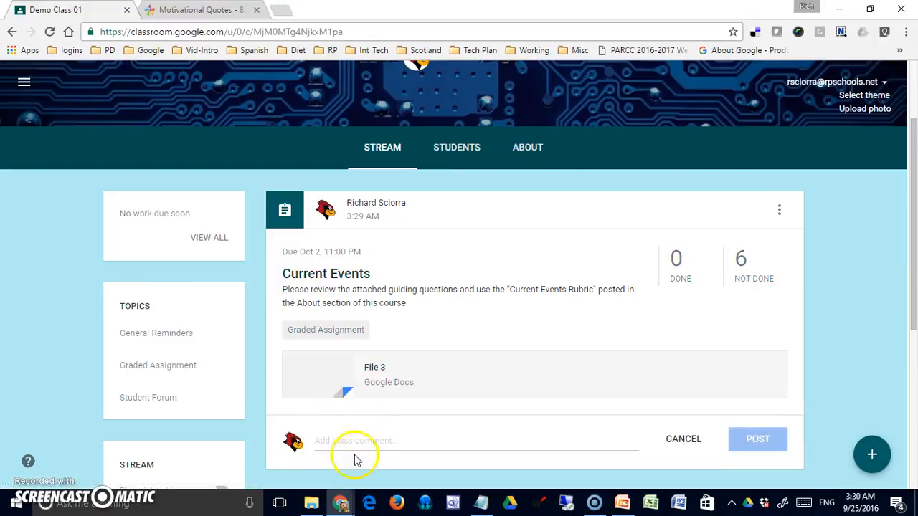
left_click(363, 450)
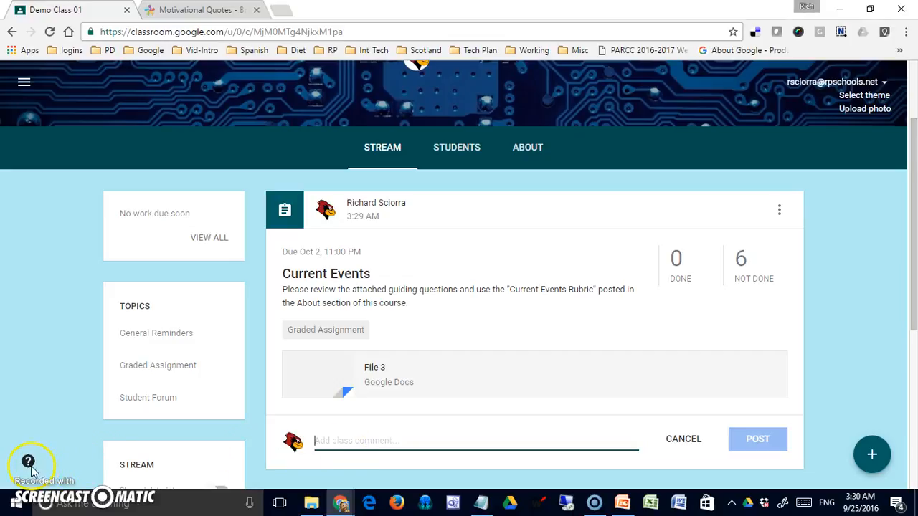
Step: Start a new question in Demo Class 01 and make it multiple choice
left_click(870, 458)
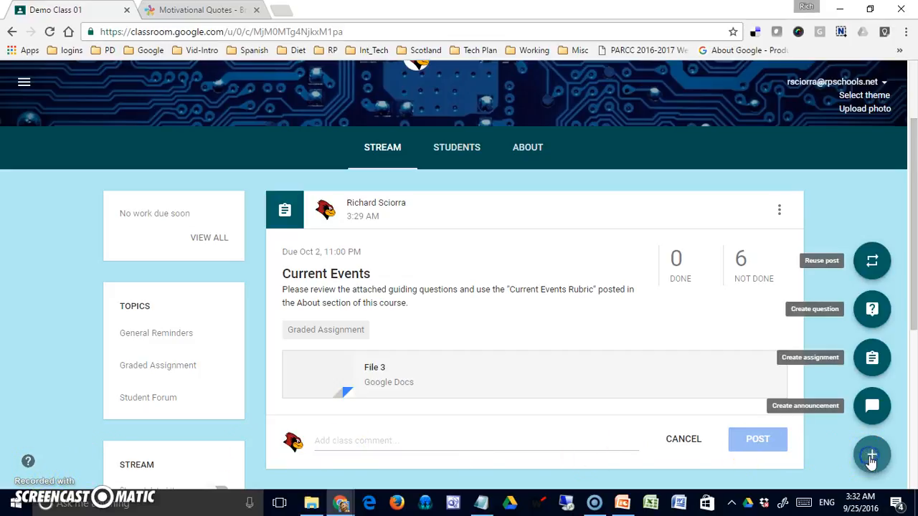
left_click(873, 312)
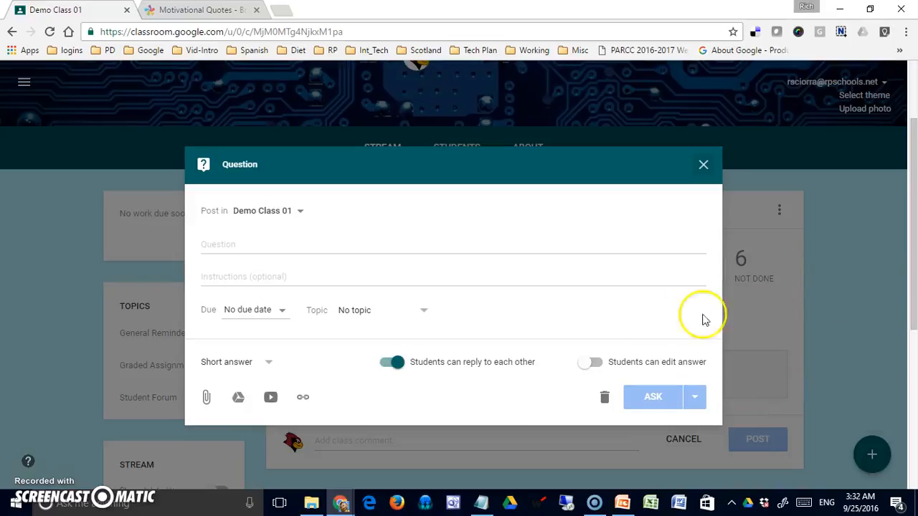
left_click(264, 363)
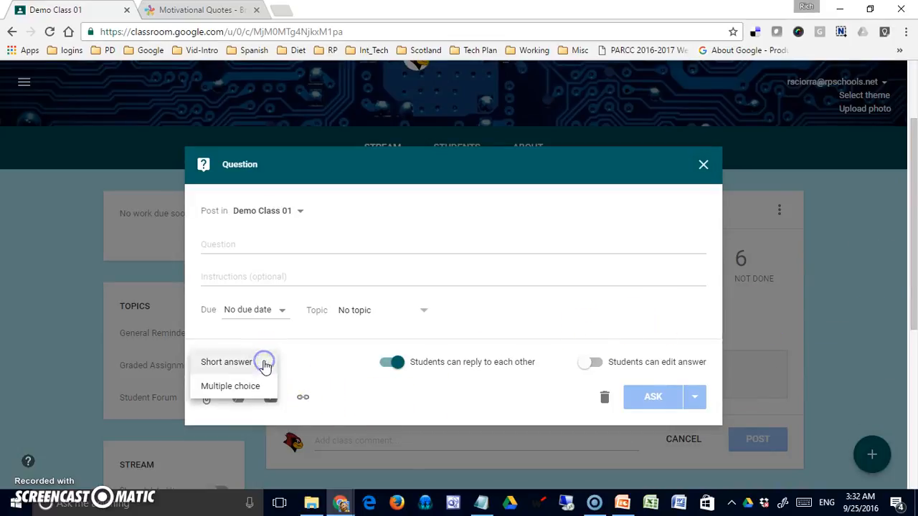
left_click(236, 388)
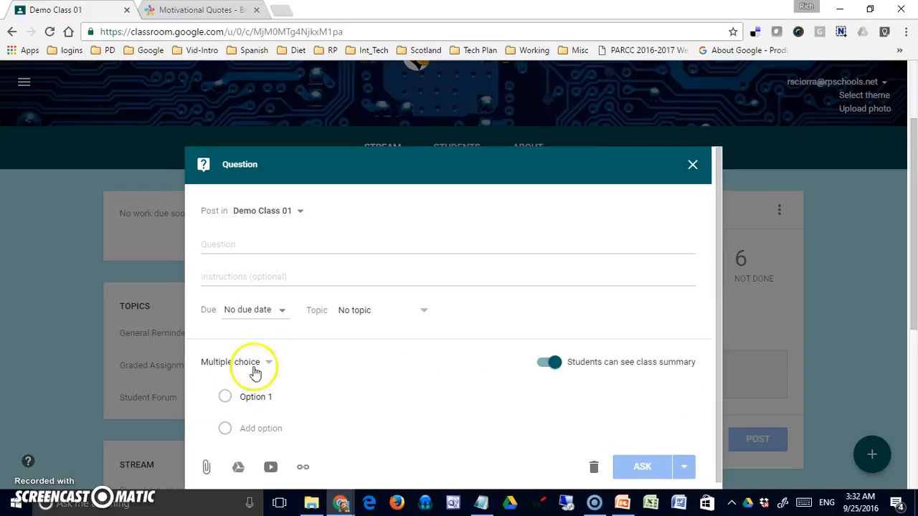
Step: Enter "yes" and "No" as the question's answer options
left_click(297, 399)
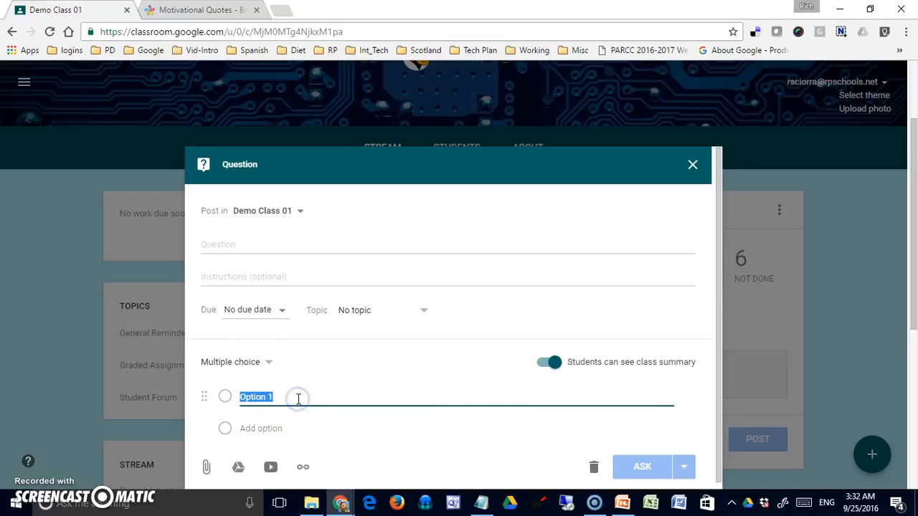
left_click(301, 430)
left_click(260, 430)
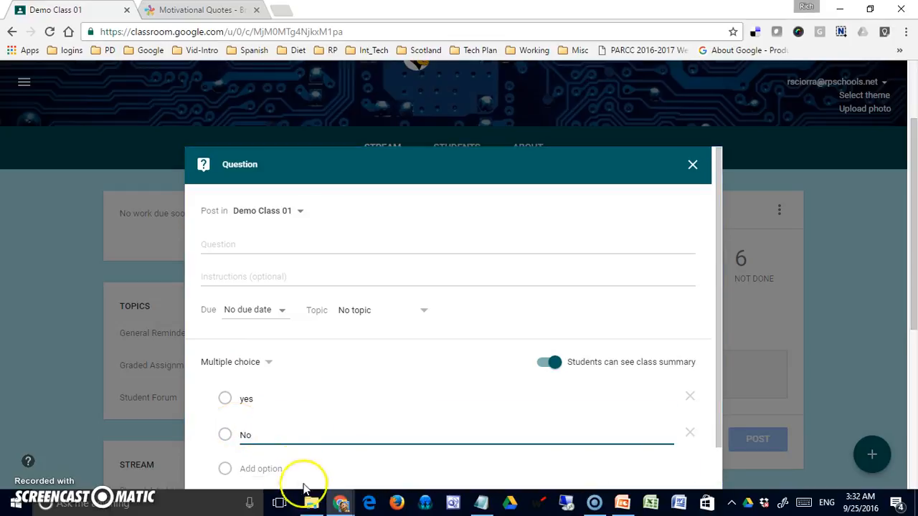
Step: Enter "Do you like this assignment" as the question and set its due date to Sep 30, 2016
left_click(254, 246)
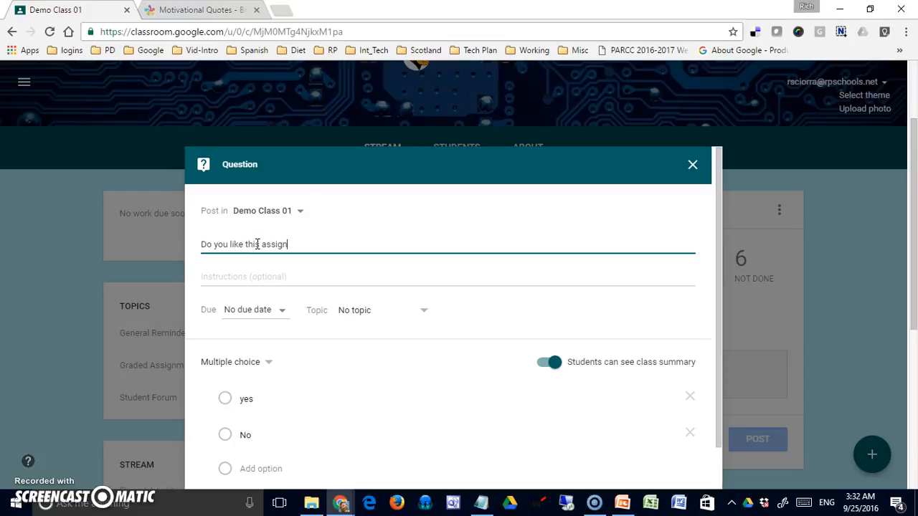
type("t")
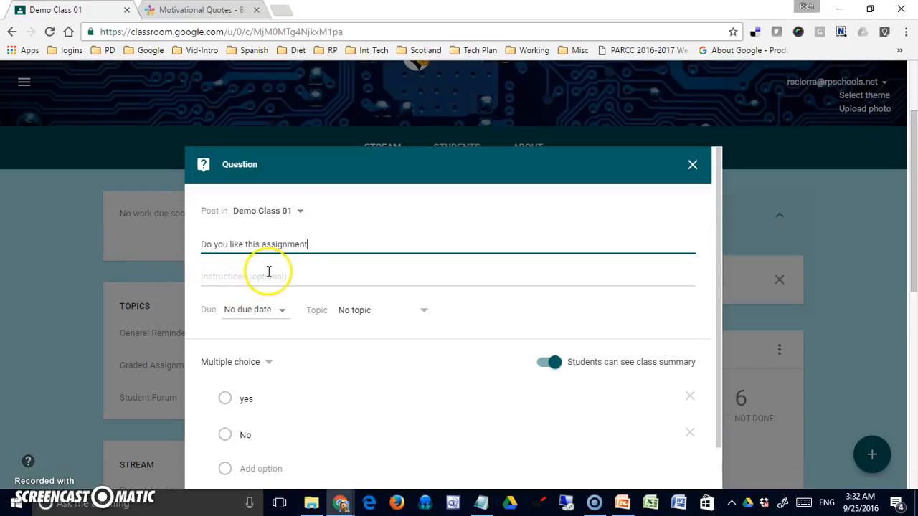
left_click(284, 311)
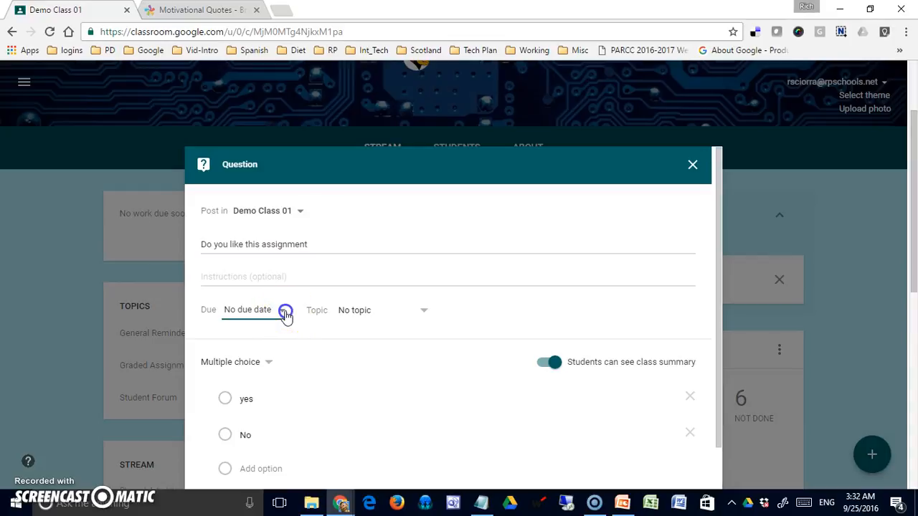
left_click(282, 361)
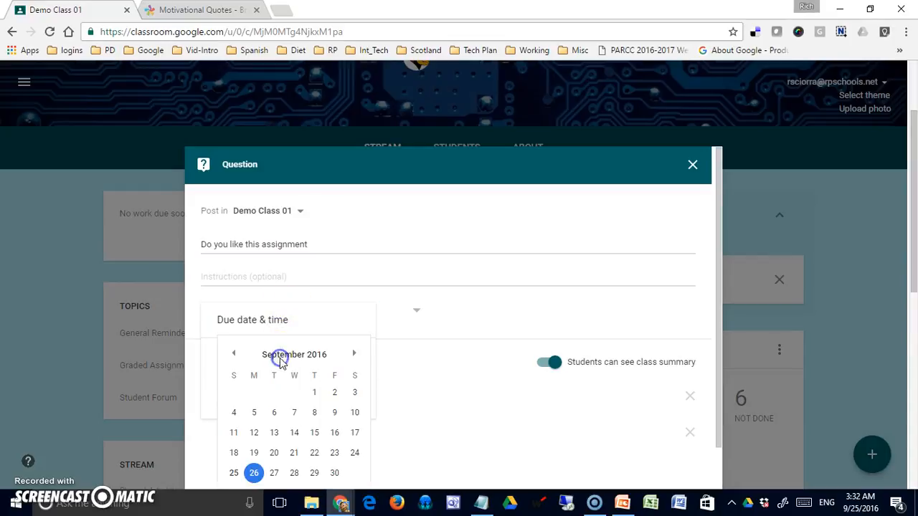
left_click(334, 473)
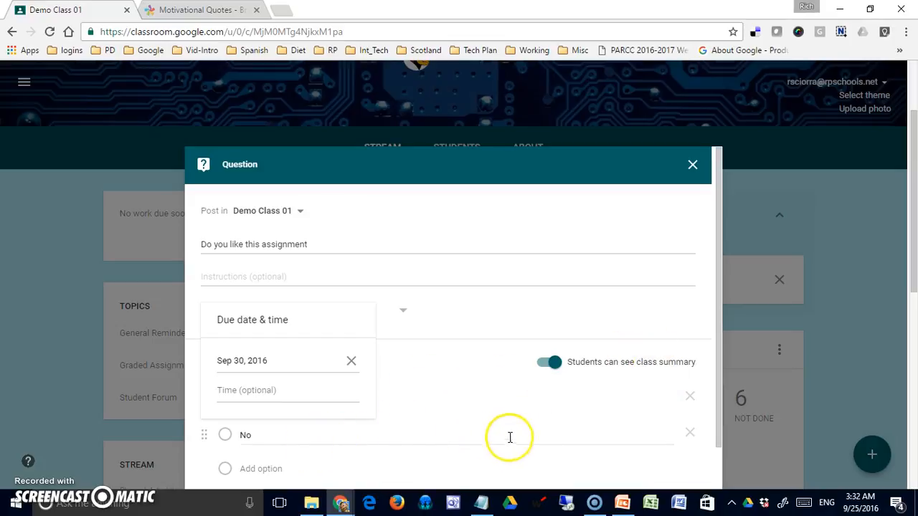
Step: Stop students from seeing the class summary and post the question to Demo Class 01
left_click(548, 364)
left_click_drag(915, 271, 914, 319)
left_click_drag(719, 396, 721, 428)
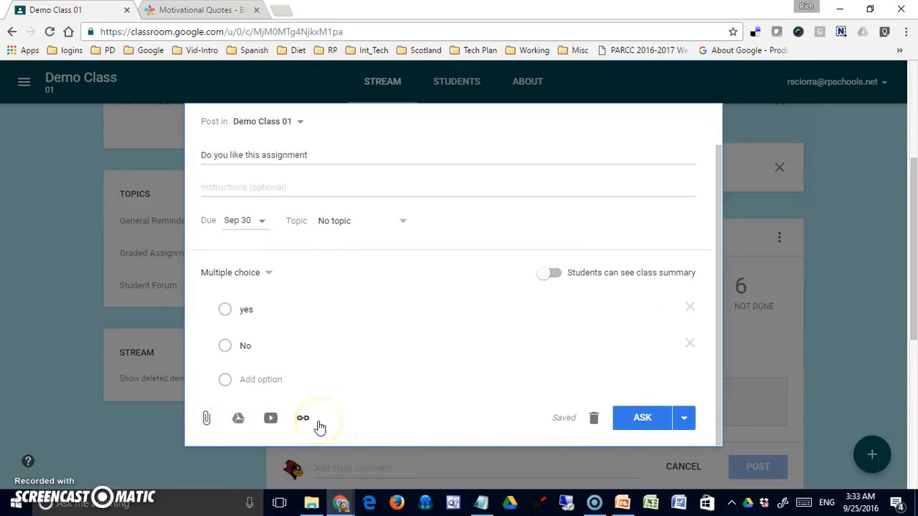
left_click(654, 427)
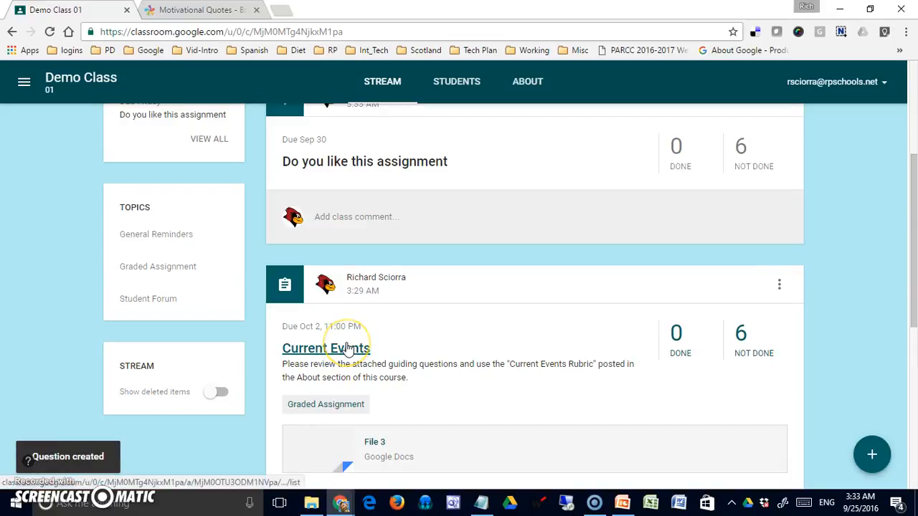
Step: Start reusing an existing post, go back to the list of all classes, and select Demo Class 01 as the source
scroll(177, 402, "up", 2)
mouse_move(885, 443)
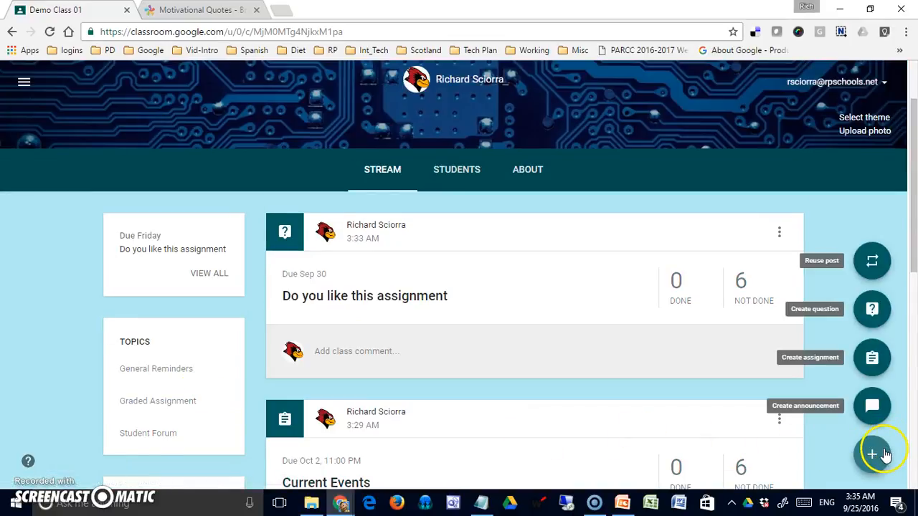
left_click(872, 267)
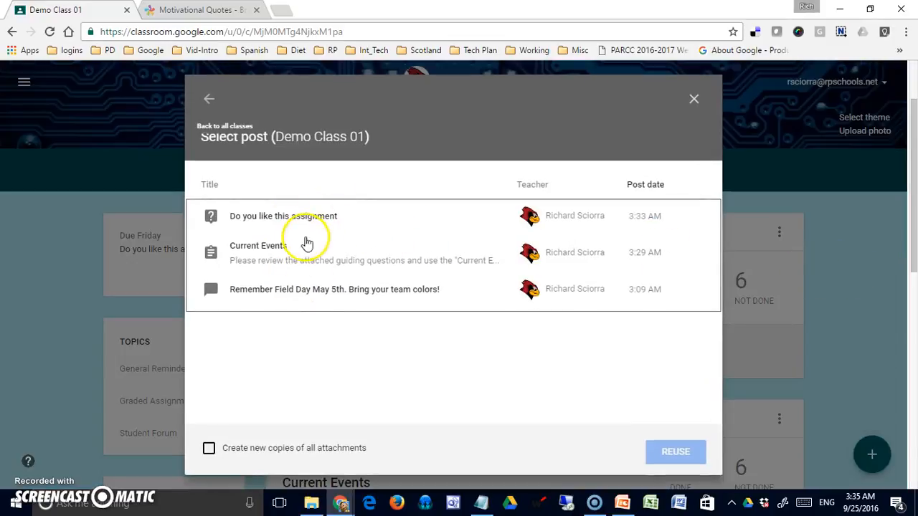
left_click(211, 105)
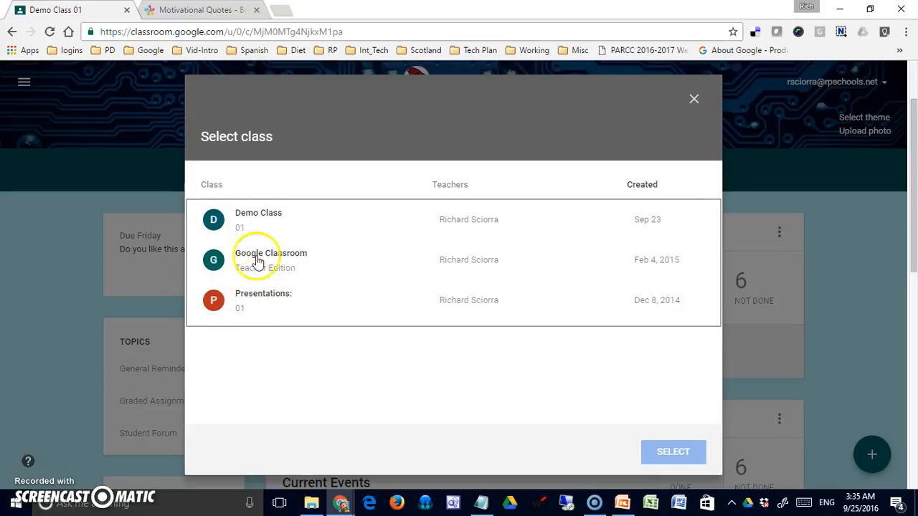
left_click(249, 215)
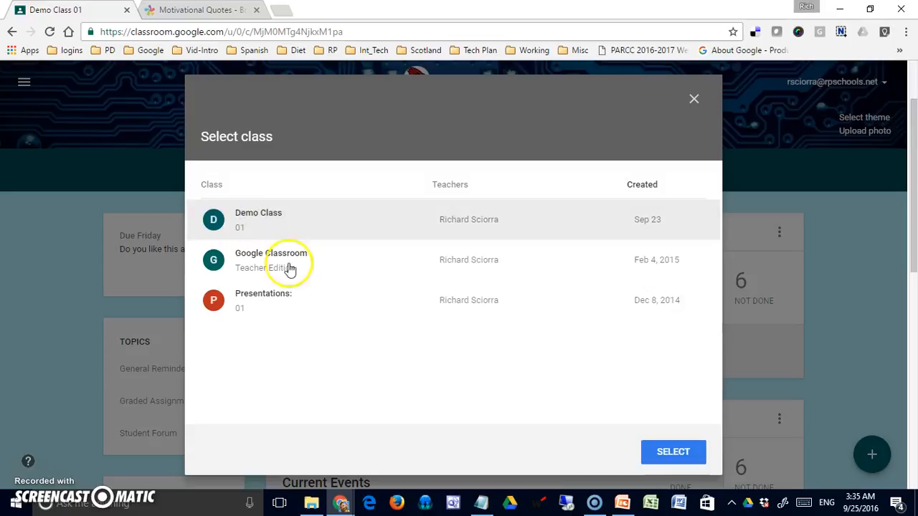
left_click(662, 459)
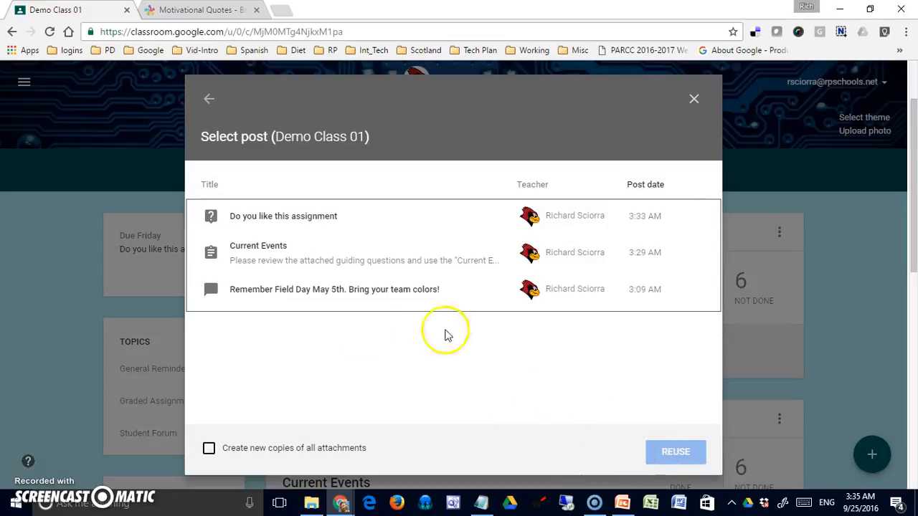
Step: Reuse the Current Events post as a new assignment draft without creating new copies of its attachments
left_click(243, 249)
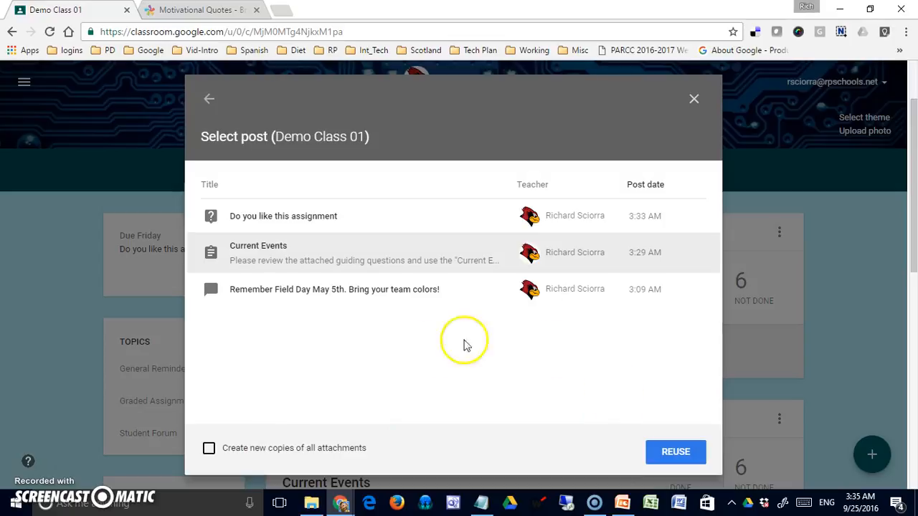
left_click(510, 410)
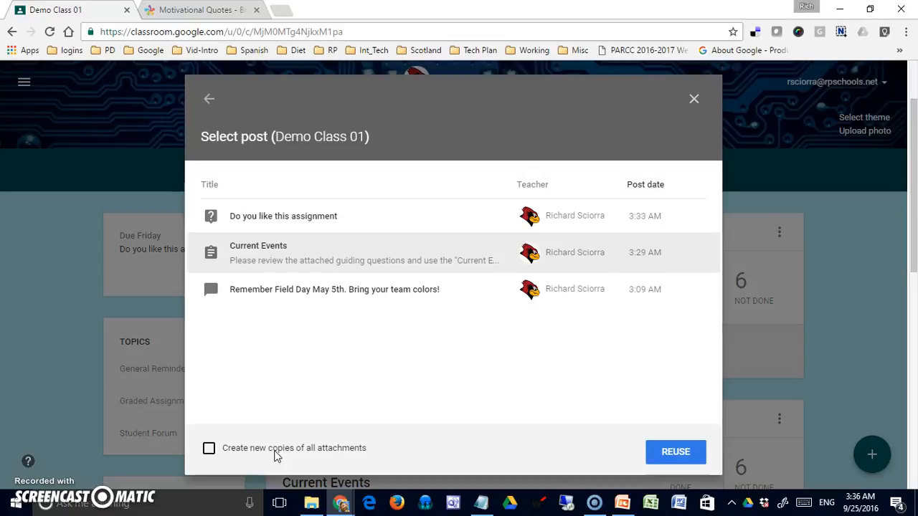
left_click(267, 258)
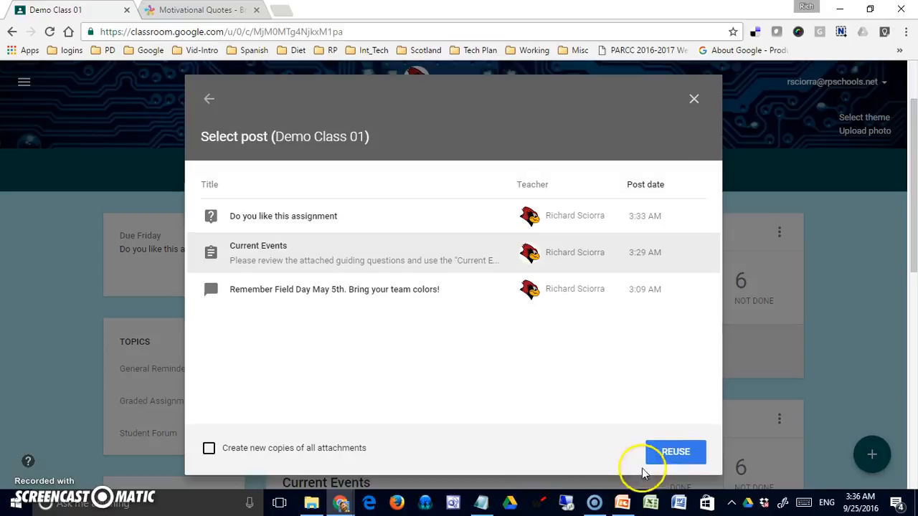
left_click(669, 452)
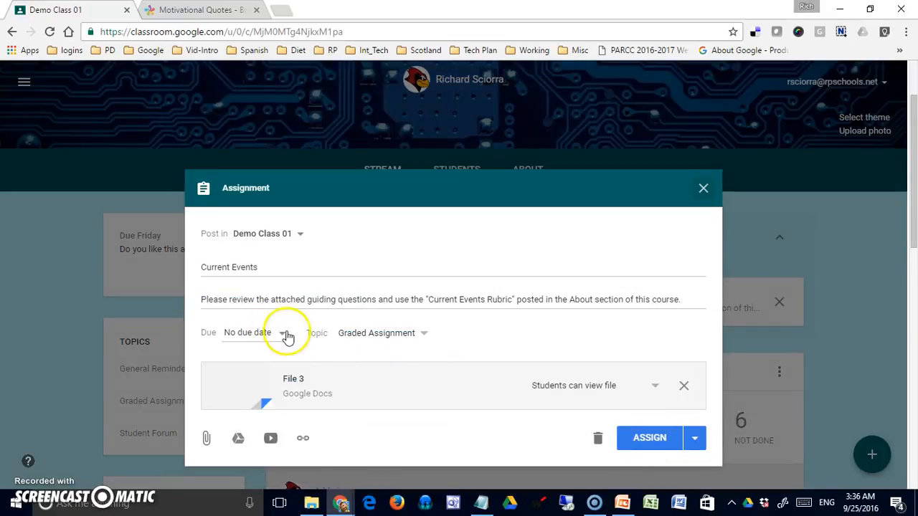
Step: Set the reused Current Events assignment's due date to Oct 16, 2016 and its due time to 11:00 PM
left_click(283, 335)
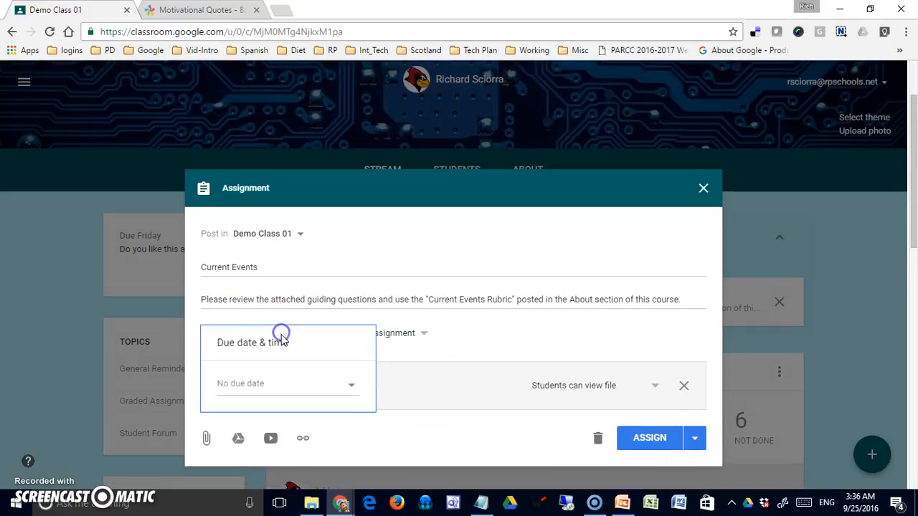
left_click(273, 387)
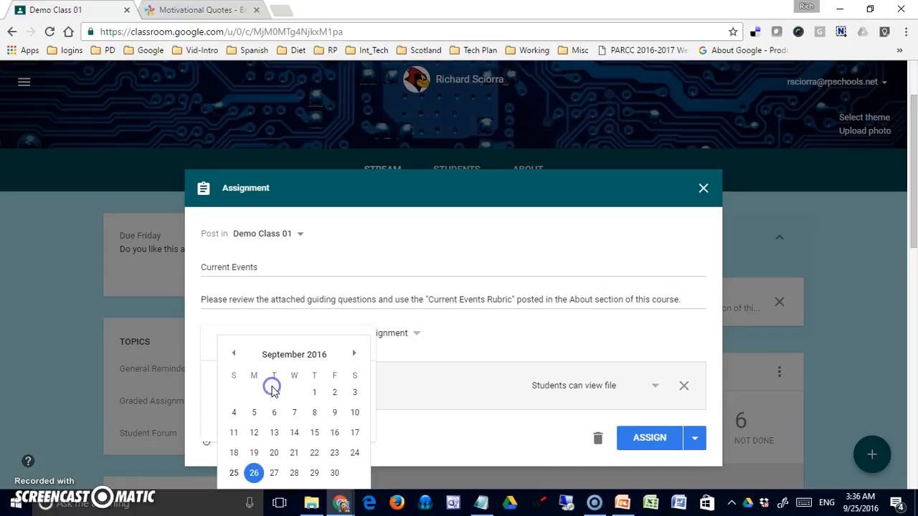
left_click(353, 354)
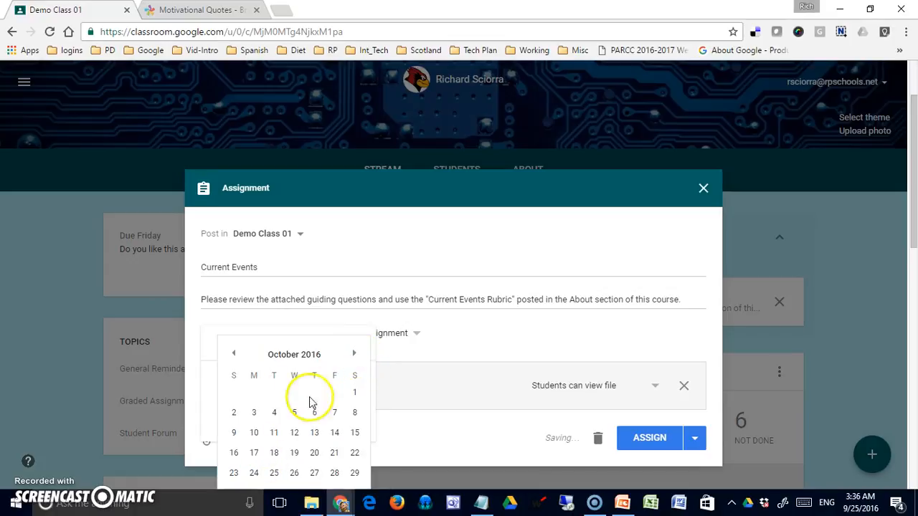
left_click(233, 453)
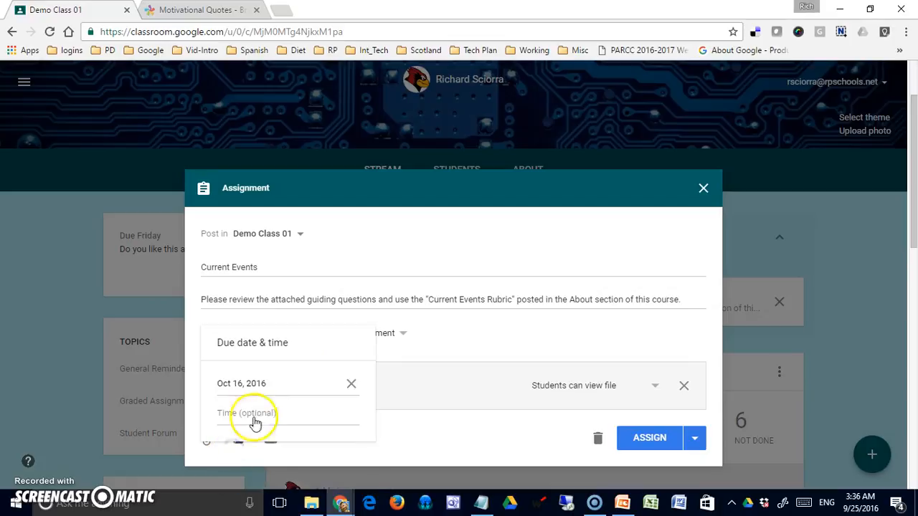
left_click(255, 413)
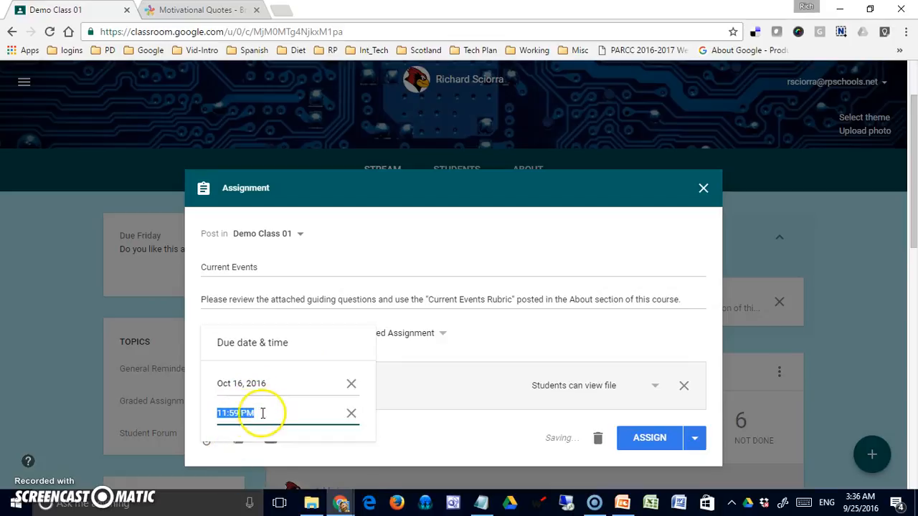
left_click(240, 415)
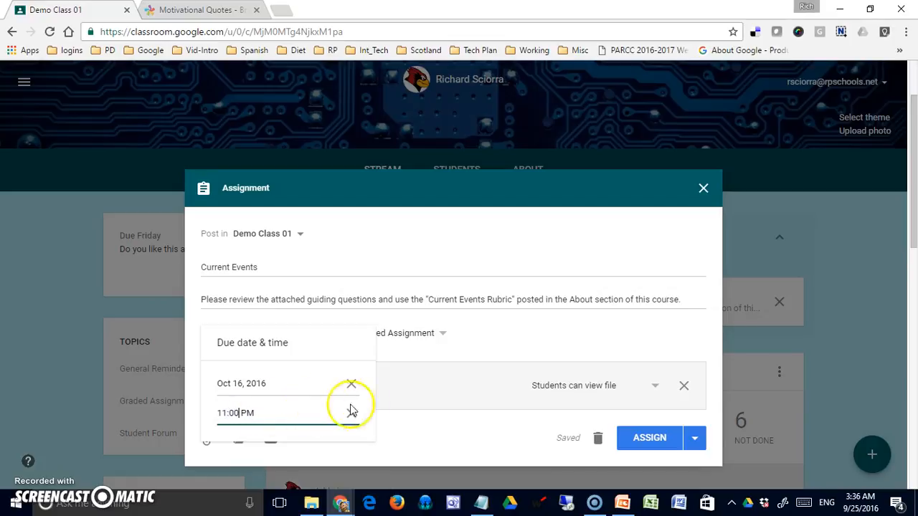
left_click(421, 407)
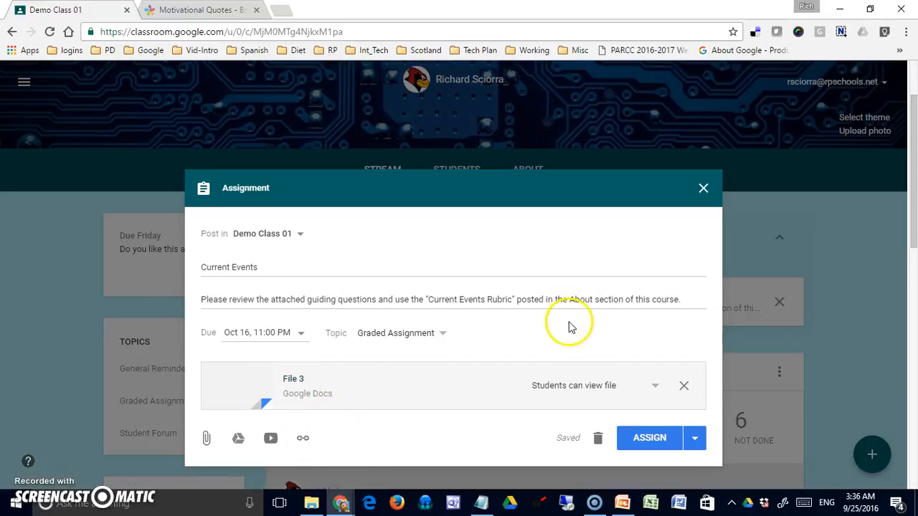
Step: Schedule the Current Events assignment to post on Oct 3, 2016 at 8:00 AM
left_click(693, 439)
left_click(656, 447)
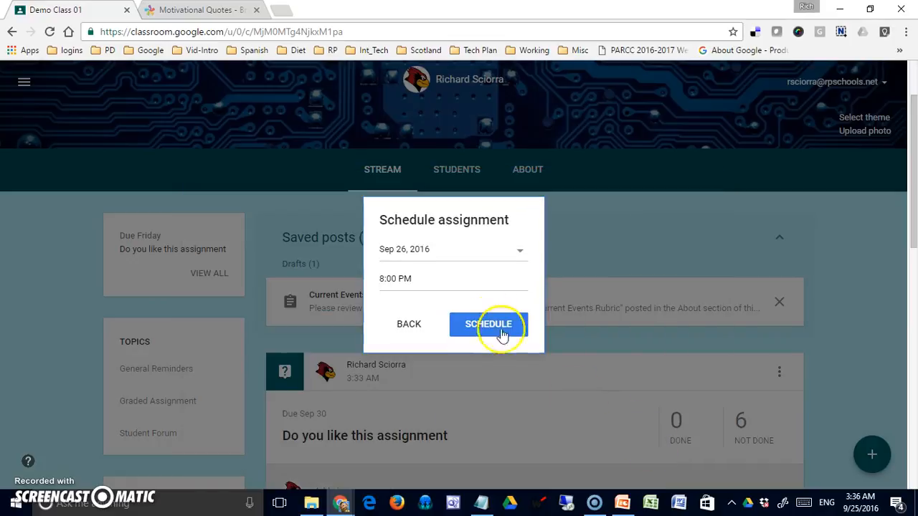
left_click(487, 256)
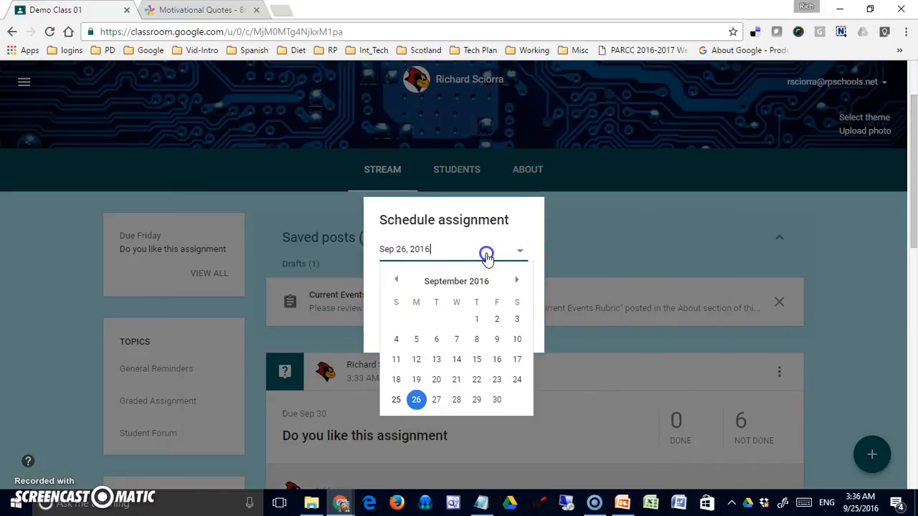
left_click(516, 281)
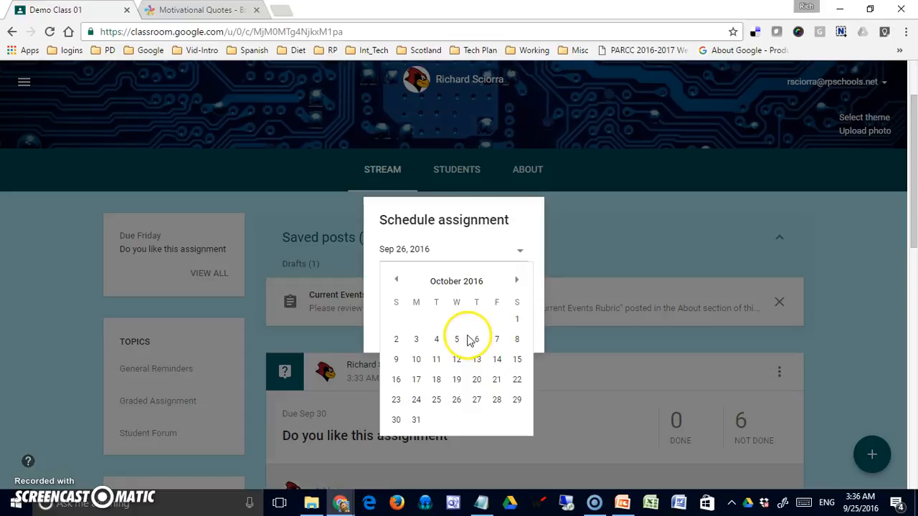
left_click(417, 343)
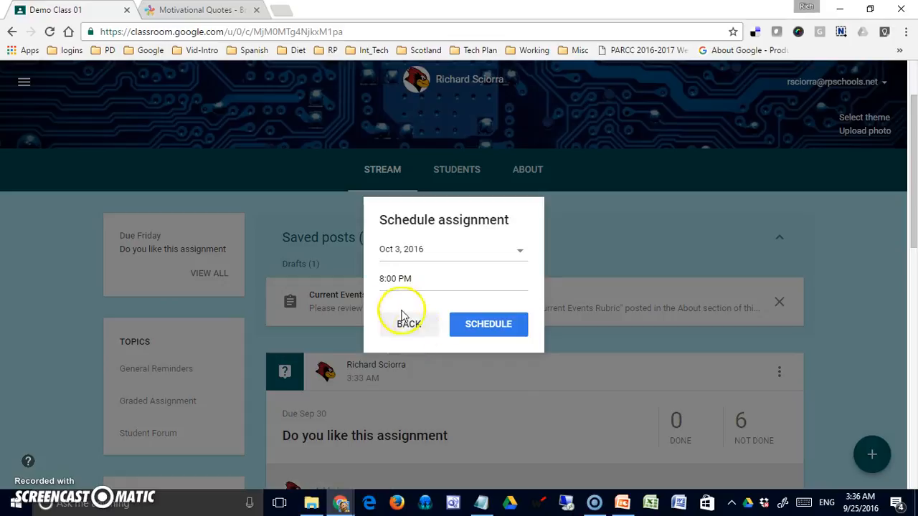
left_click(397, 279)
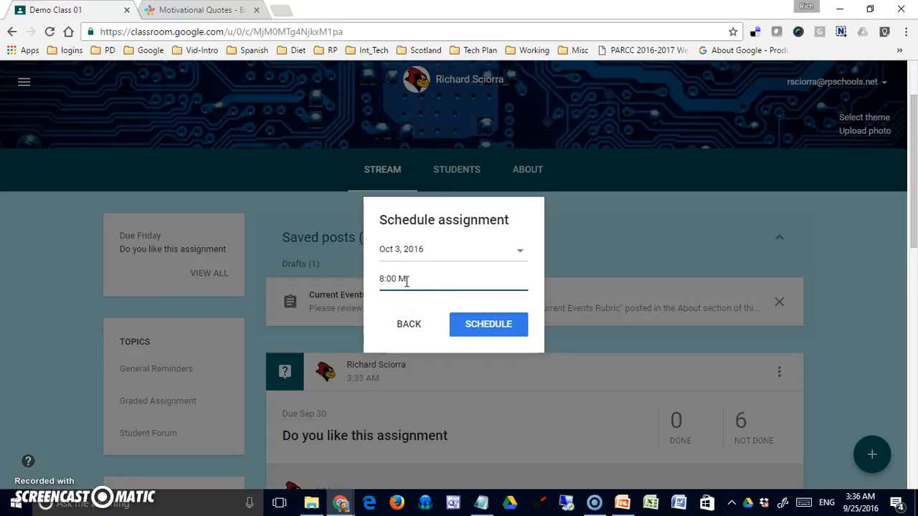
left_click(473, 325)
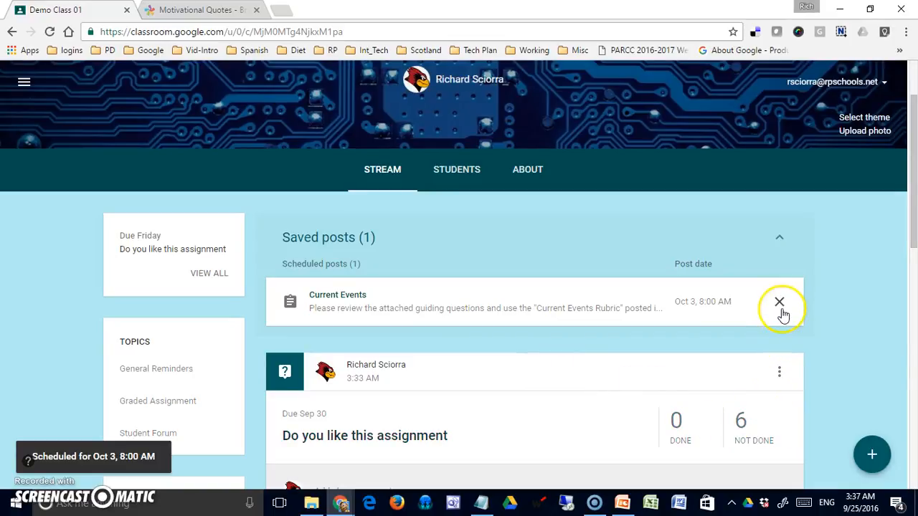
Step: Review the scheduled Current Events assignment's details, close it without editing, and show the options for creating a new post
left_click(623, 311)
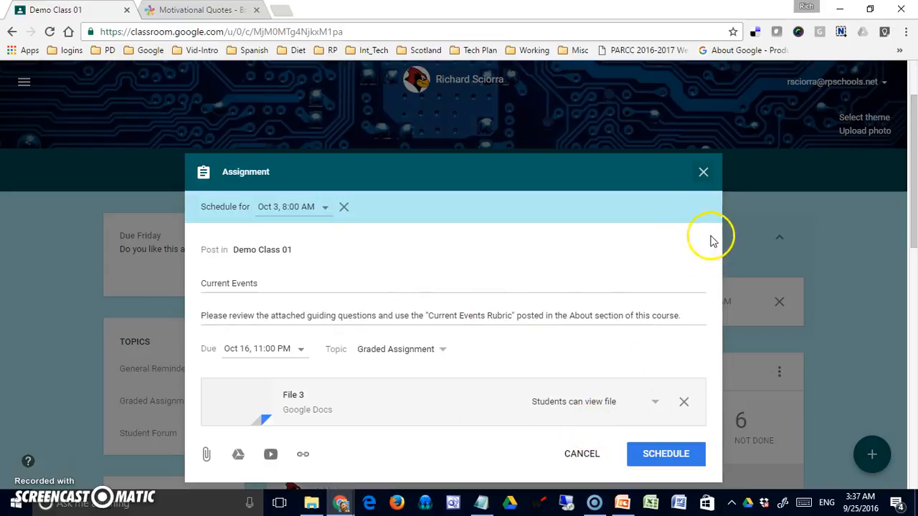
left_click(704, 172)
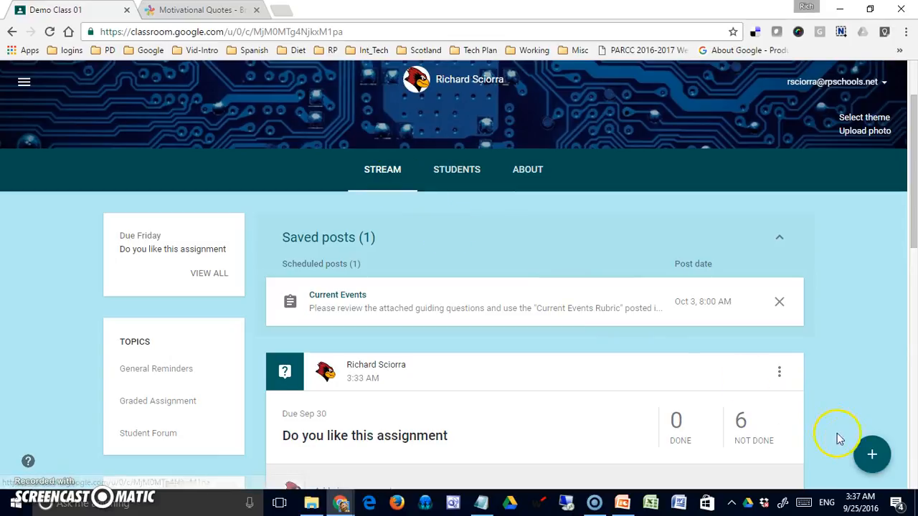
mouse_move(868, 452)
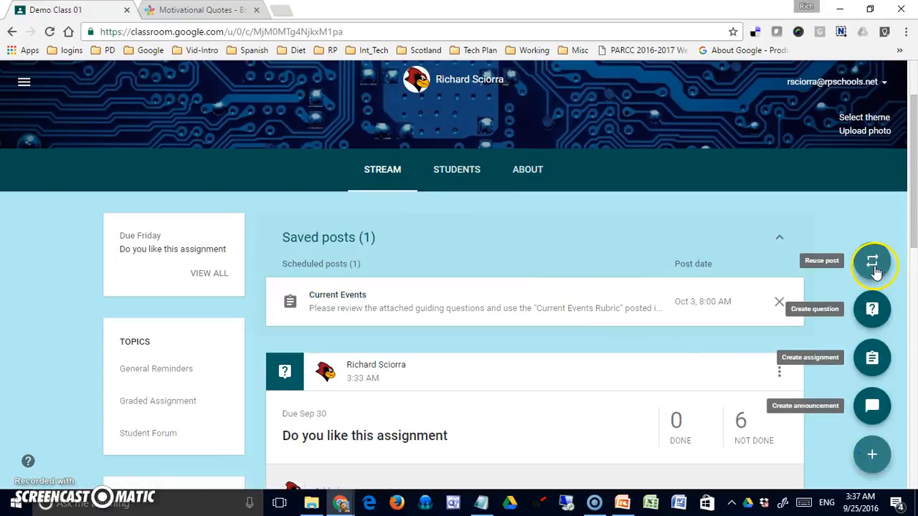